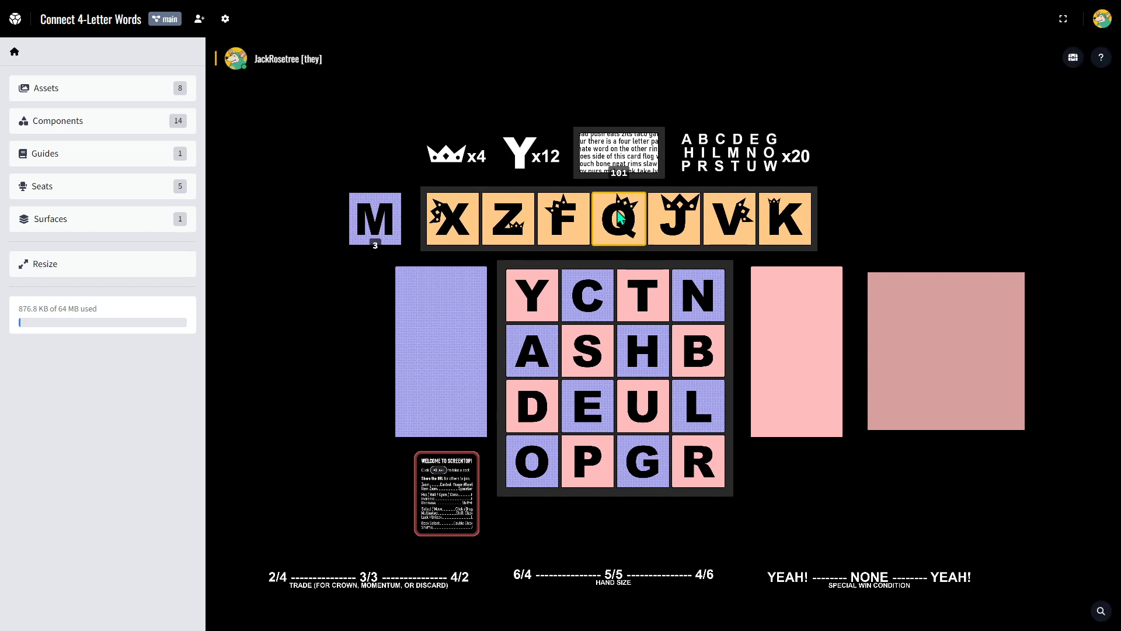
# Inspect the Q crown tile's component settings, variant settings and object settings.
pyautogui.press('e')
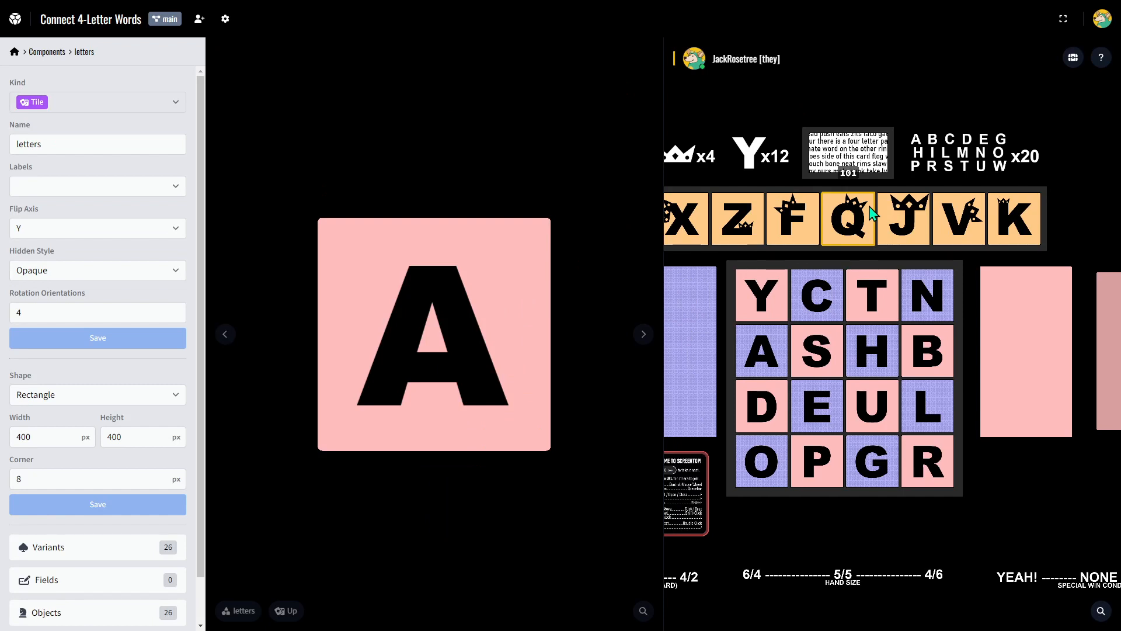
pyautogui.hotkey('shift', 'e')
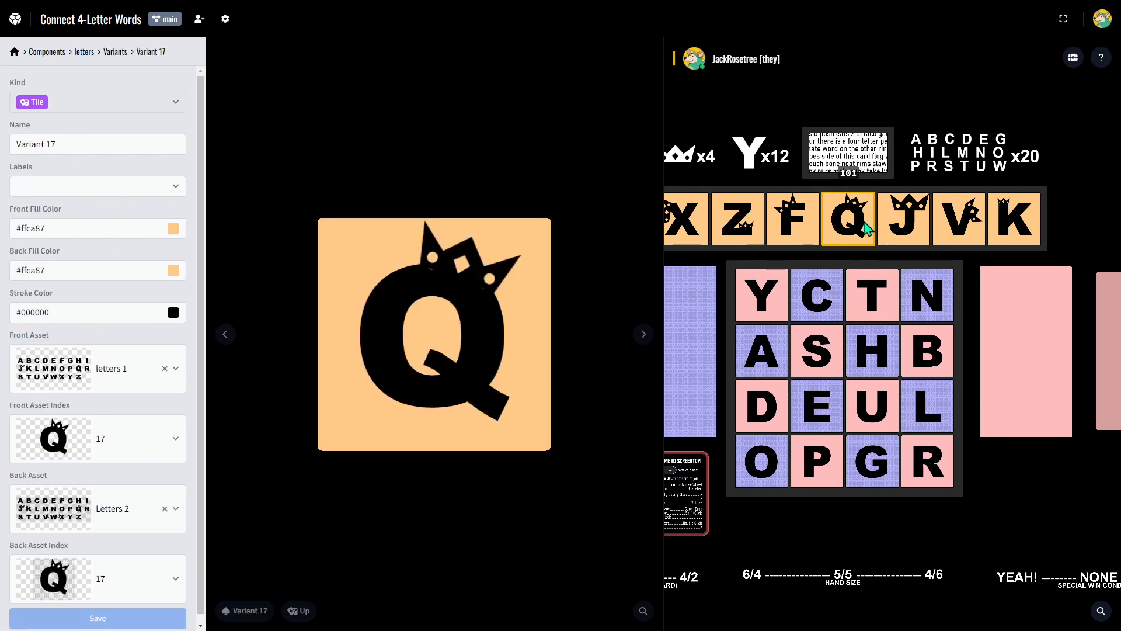
pyautogui.press('e')
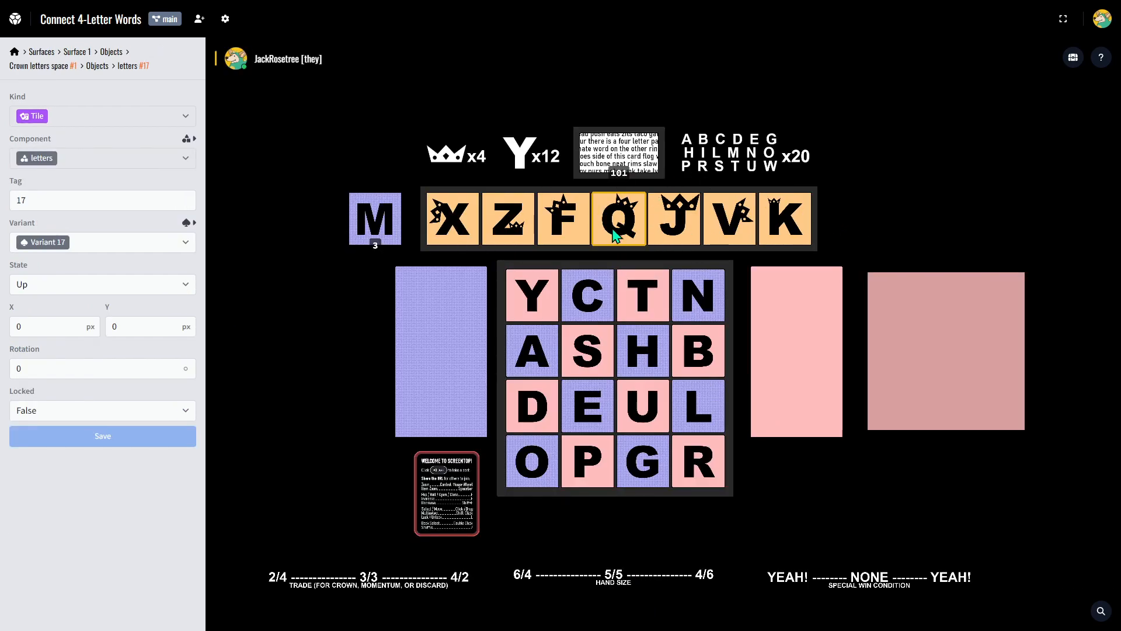
# Move the Q tile out of the crown letter row and set its position to X 0, Y 0 px.
pyautogui.moveTo(614, 234); pyautogui.dragTo(898, 195)
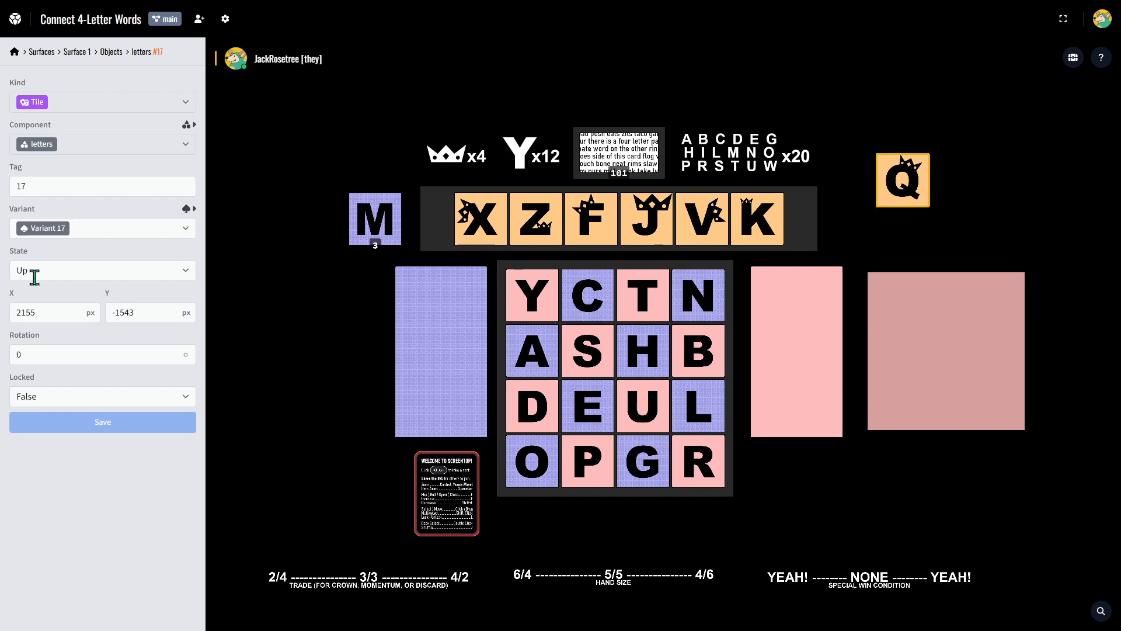
pyautogui.doubleClick(32, 313)
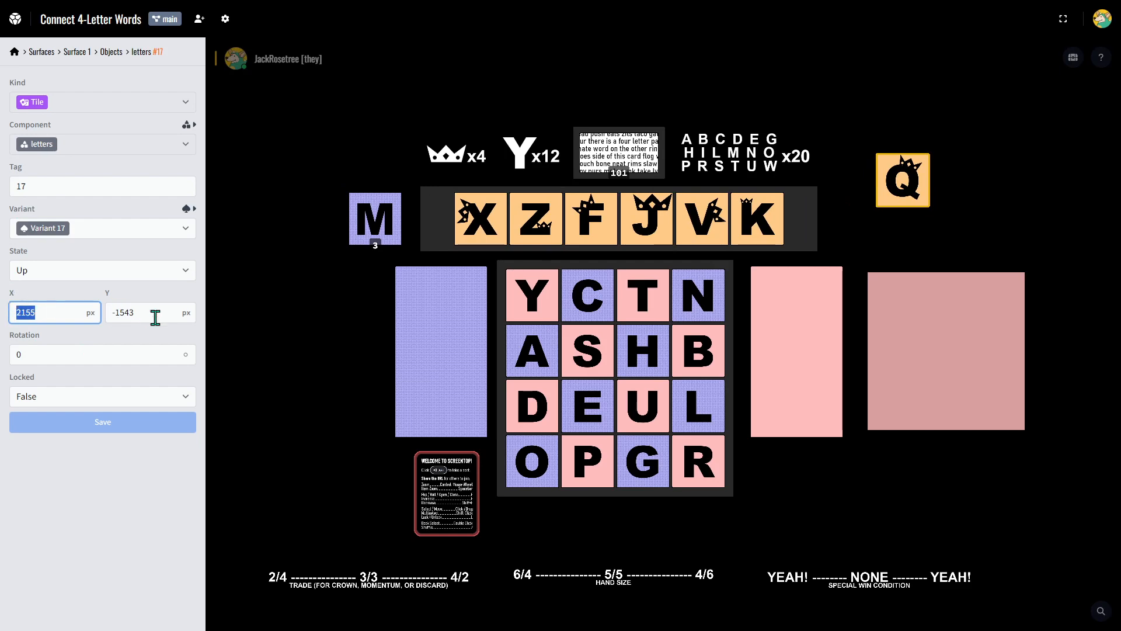
pyautogui.click(138, 312)
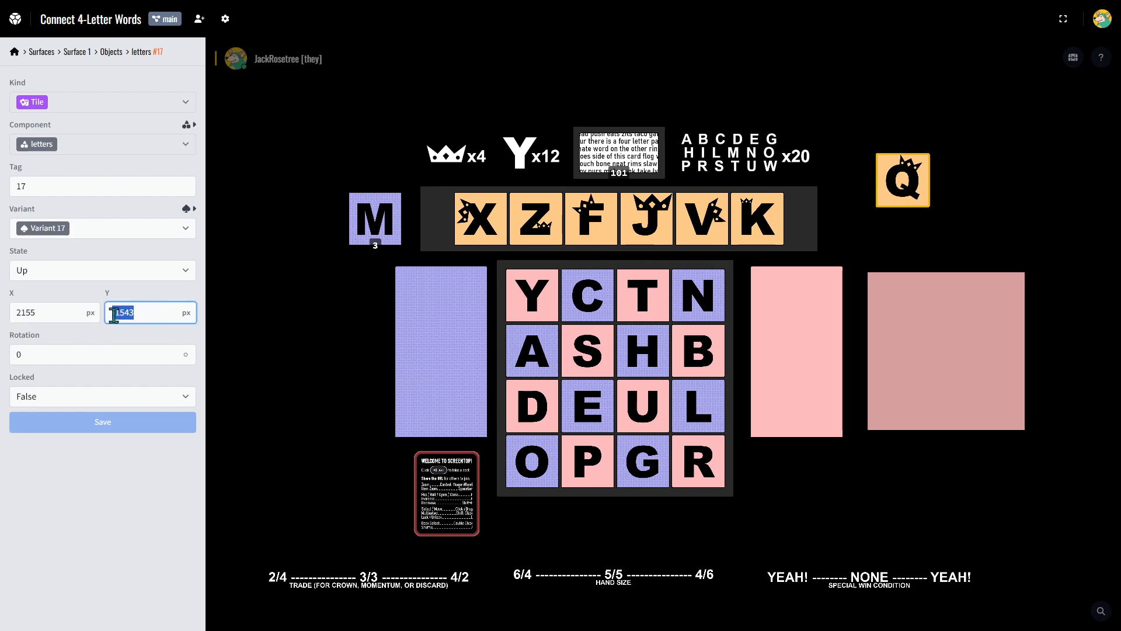
pyautogui.click(44, 308)
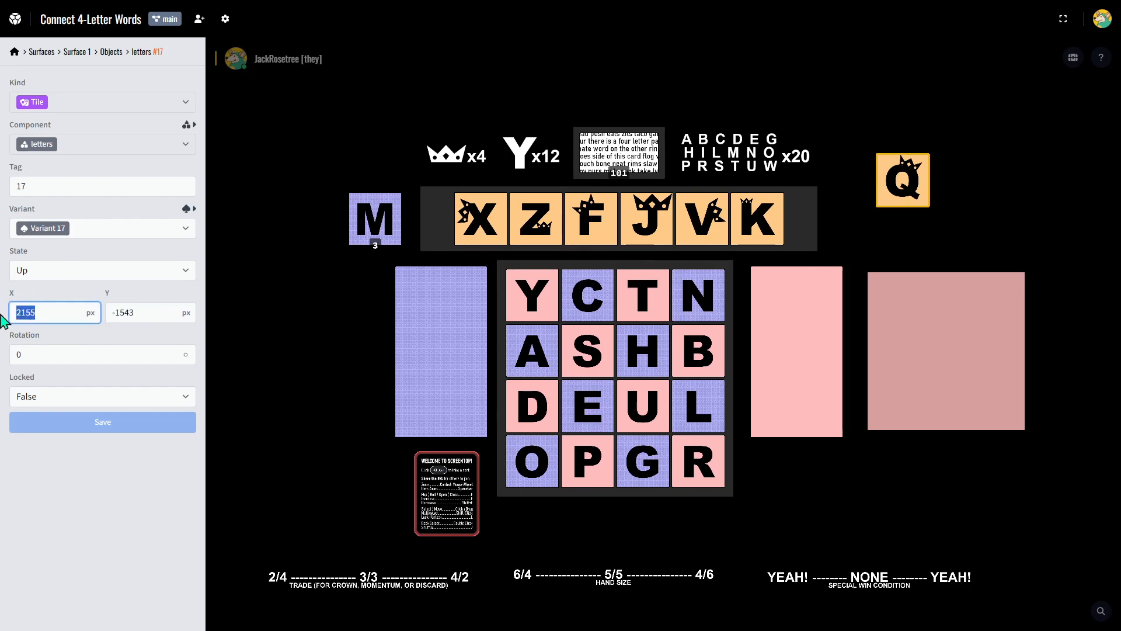
pyautogui.write('0 0')
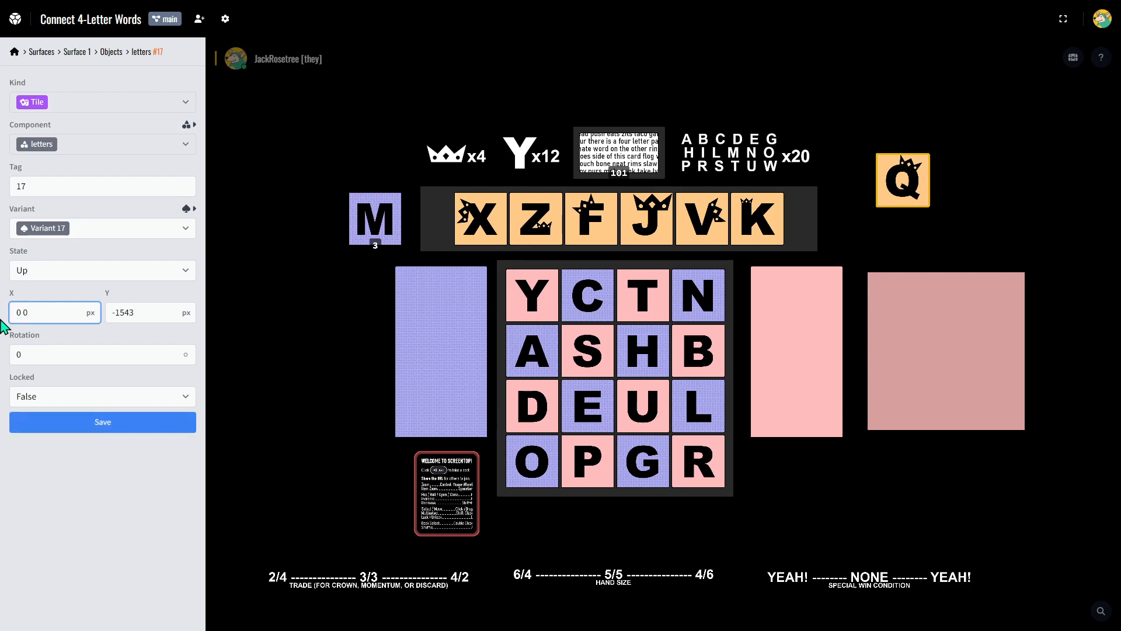
pyautogui.press('Tab')
pyautogui.write('0')
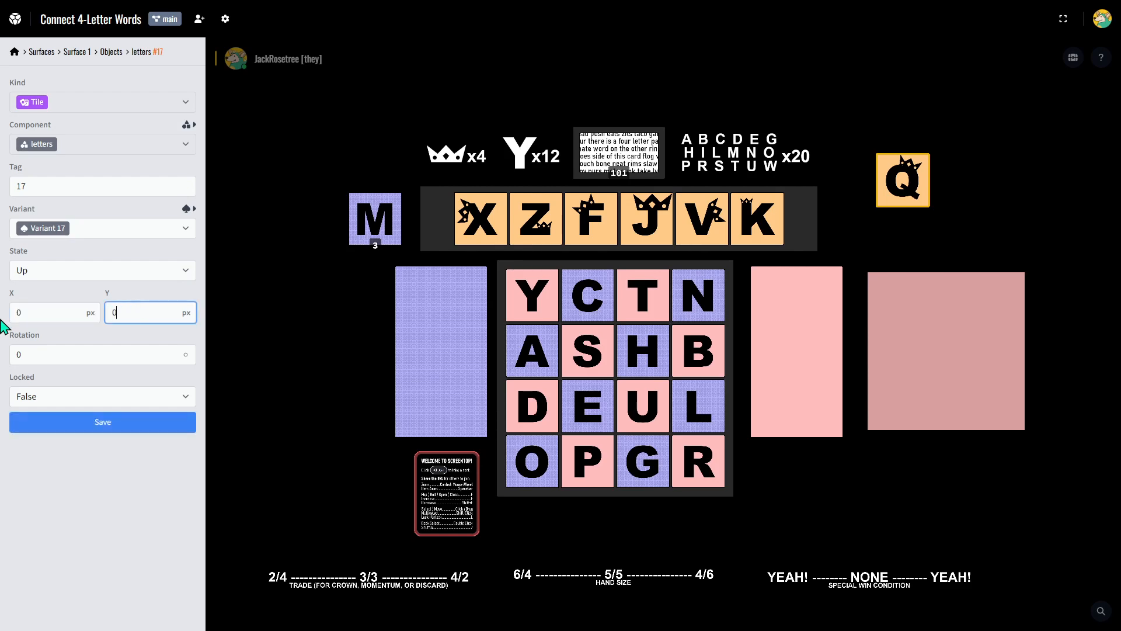
pyautogui.press('Return')
pyautogui.click(633, 374)
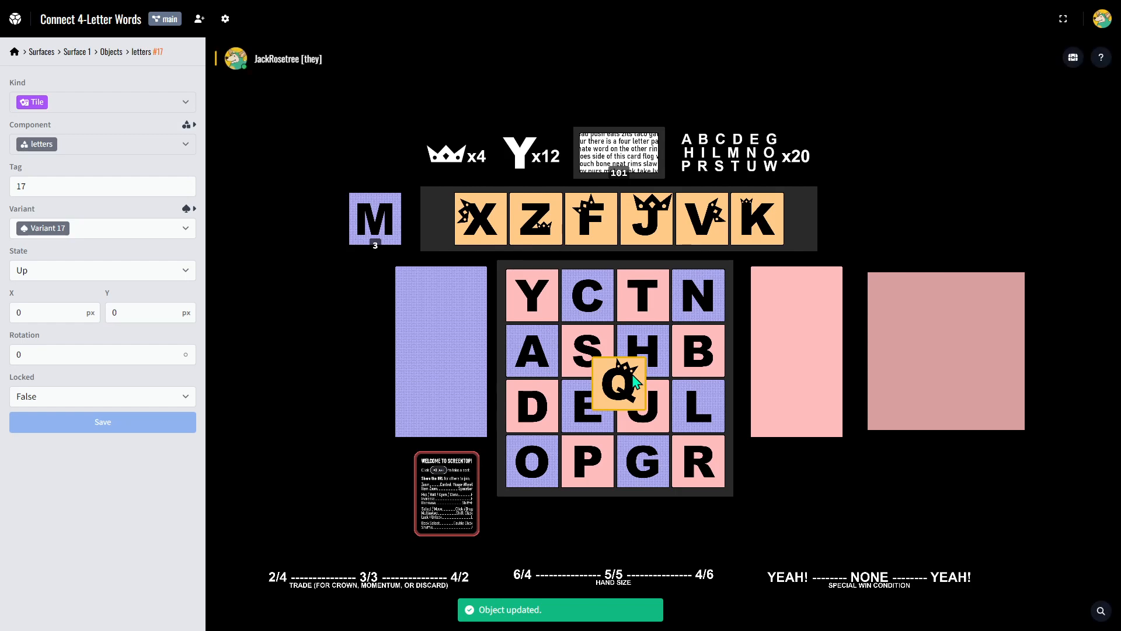
# Lock the Q tile and set its rotation to 90 degrees.
pyautogui.click(118, 396)
pyautogui.click(58, 428)
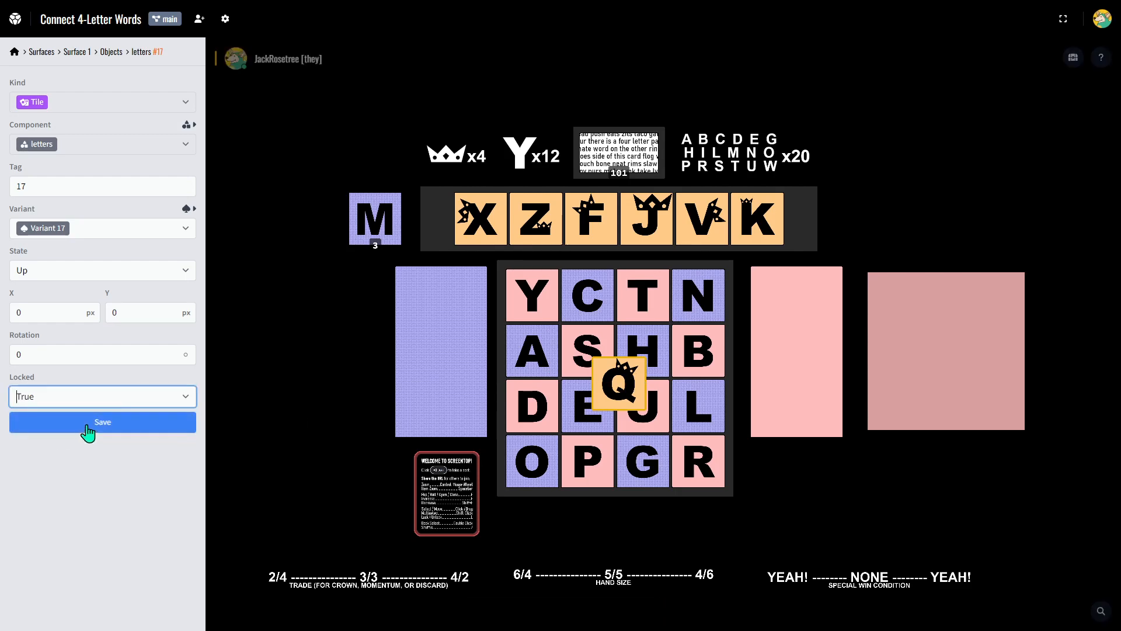
pyautogui.click(88, 423)
pyautogui.moveTo(15, 353); pyautogui.dragTo(21, 361)
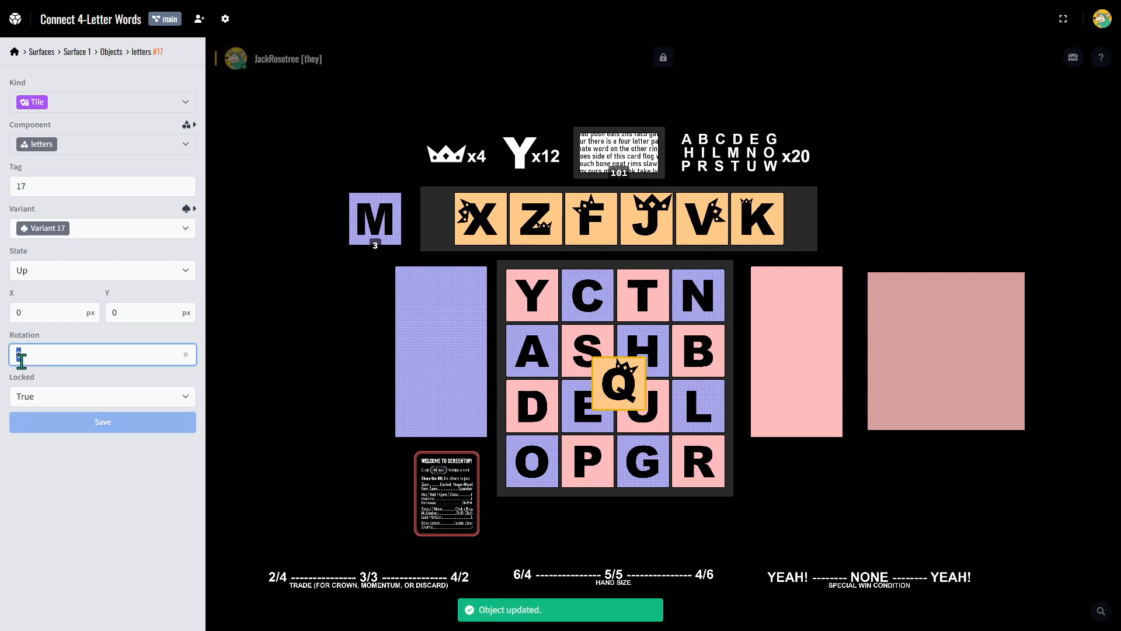
pyautogui.write('90')
pyautogui.press('Return')
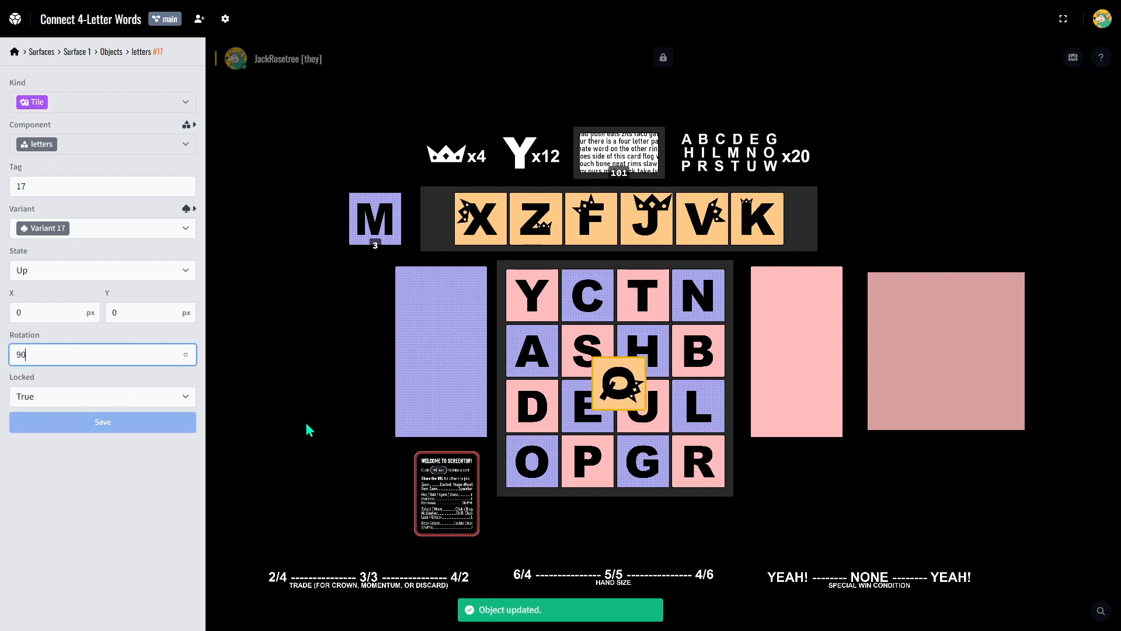
# Reset the Q tile's rotation to 0, set Locked to False, and return it to the crown letter row.
pyautogui.moveTo(37, 357); pyautogui.dragTo(7, 358)
pyautogui.press('BackSpace')
pyautogui.write('0')
pyautogui.moveTo(27, 311); pyautogui.dragTo(14, 309)
pyautogui.click(35, 398)
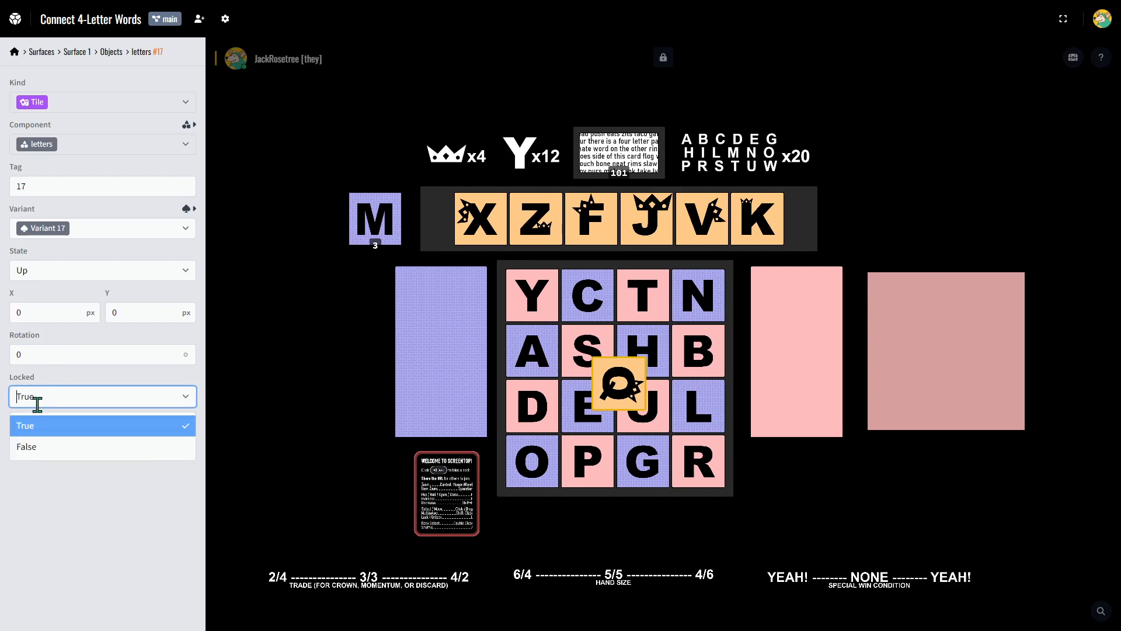
pyautogui.click(35, 447)
pyautogui.click(76, 423)
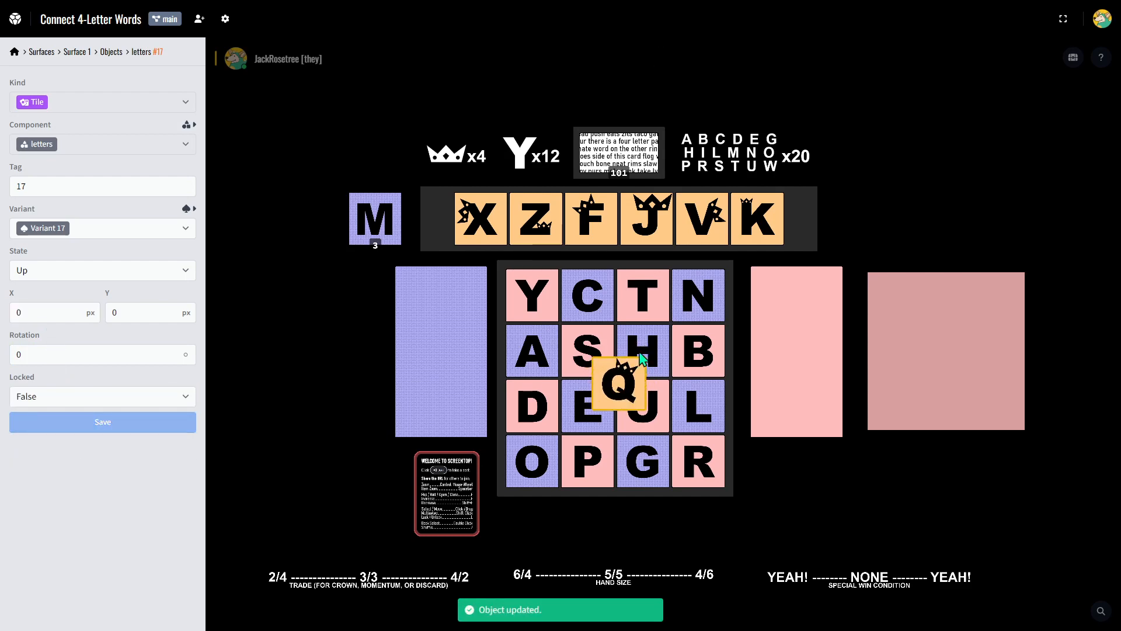
pyautogui.moveTo(618, 382); pyautogui.dragTo(619, 227)
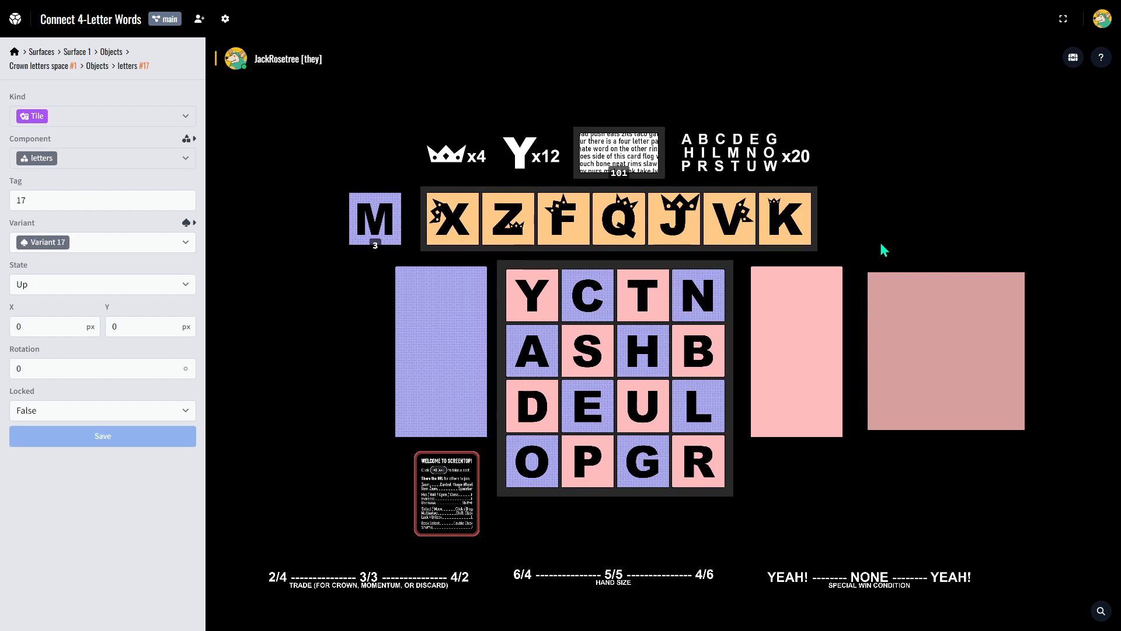
# Place the K crown tile, one four-letter-words card and the N tile in the dark pink container.
pyautogui.click(926, 345)
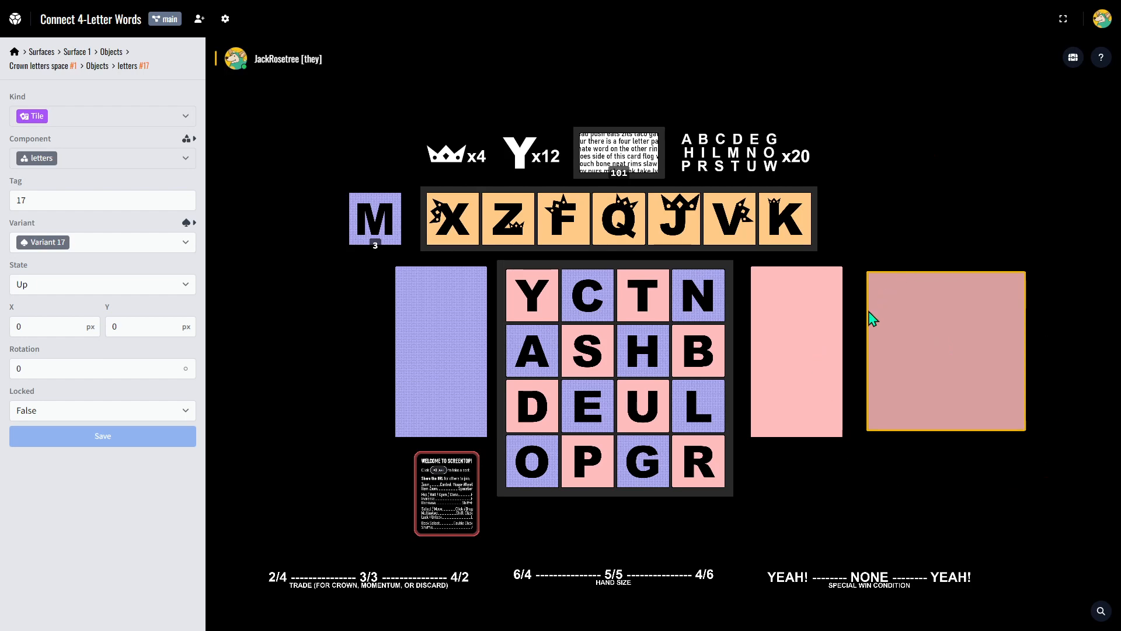
pyautogui.click(853, 223)
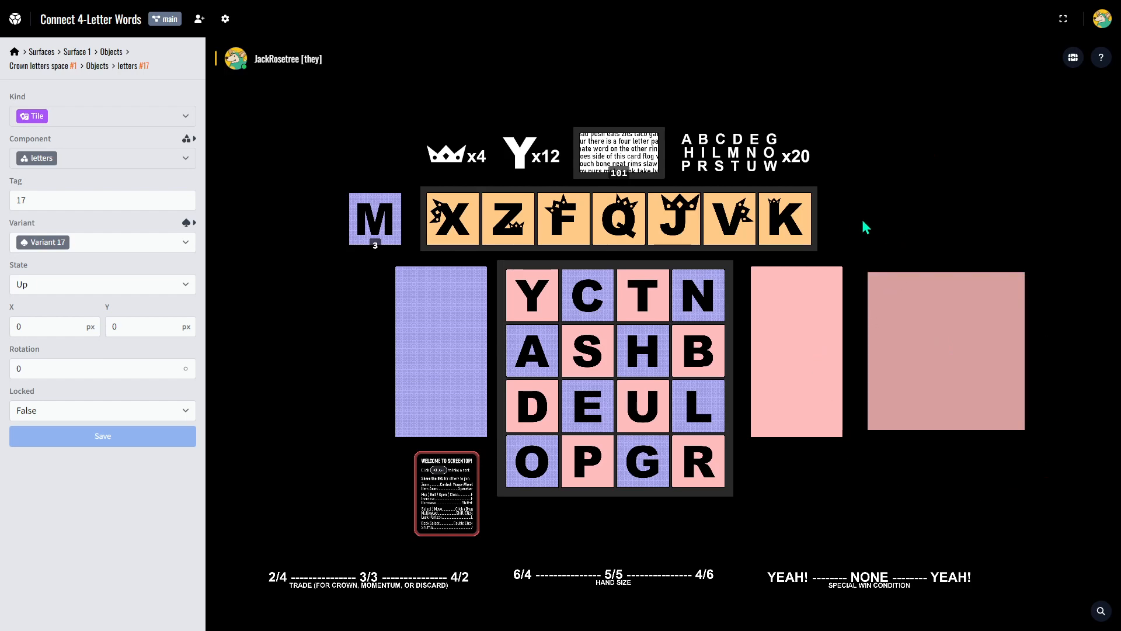
pyautogui.moveTo(788, 217); pyautogui.dragTo(924, 321)
pyautogui.moveTo(619, 153); pyautogui.dragTo(934, 403)
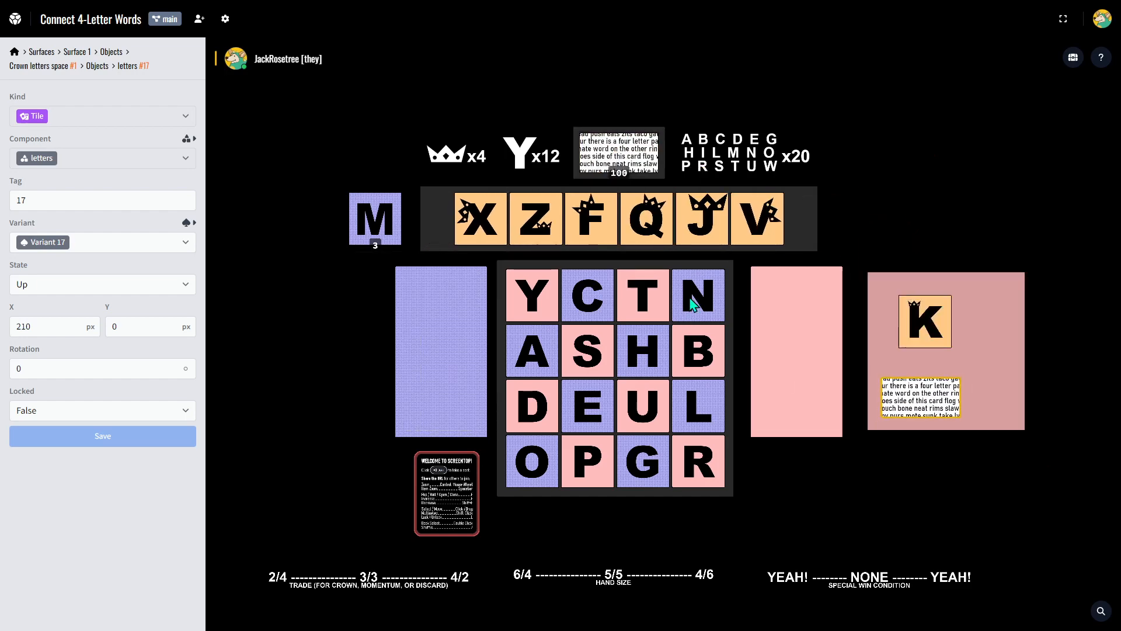
pyautogui.moveTo(694, 301); pyautogui.dragTo(971, 306)
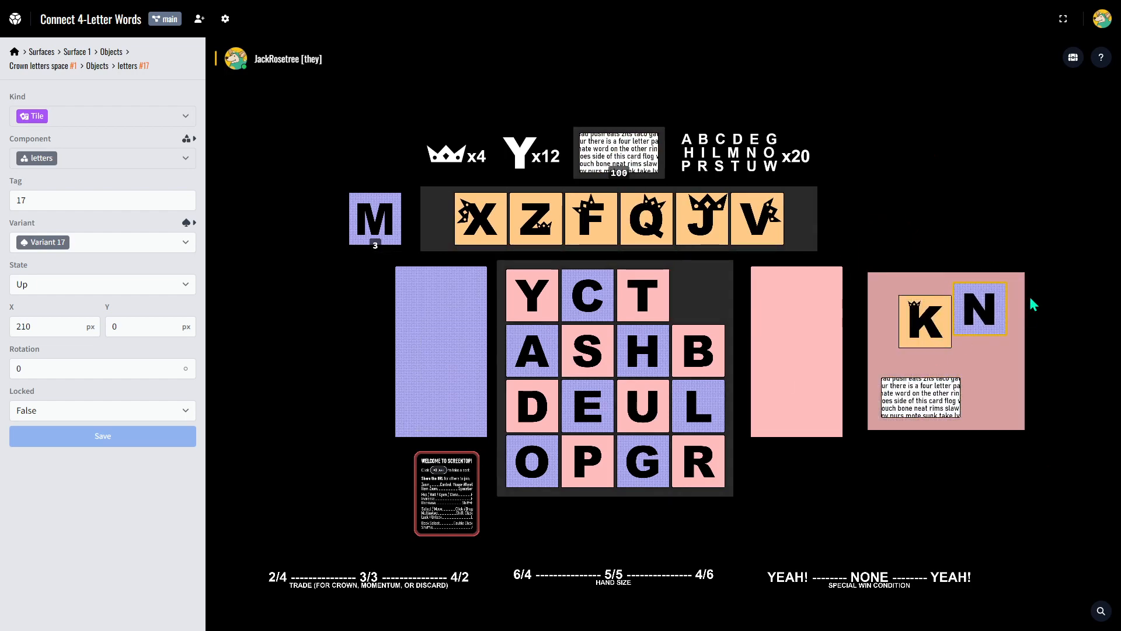
# Return the N tile to the letter board, the K tile to the crown row and the card to its deck.
pyautogui.moveTo(639, 287)
pyautogui.mouseDown()
pyautogui.moveTo(936, 319)
pyautogui.moveTo(924, 320)
pyautogui.moveTo(1004, 378)
pyautogui.moveTo(646, 295)
pyautogui.mouseUp()
pyautogui.moveTo(976, 308); pyautogui.dragTo(692, 295)
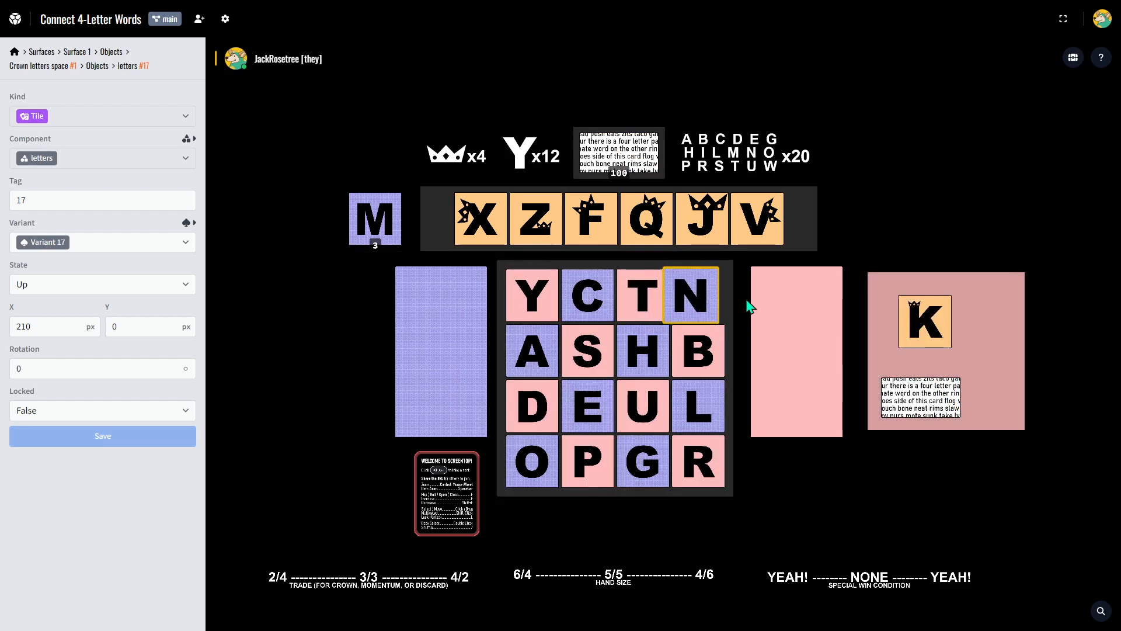
pyautogui.moveTo(925, 321); pyautogui.dragTo(785, 222)
pyautogui.moveTo(921, 397); pyautogui.dragTo(578, 138)
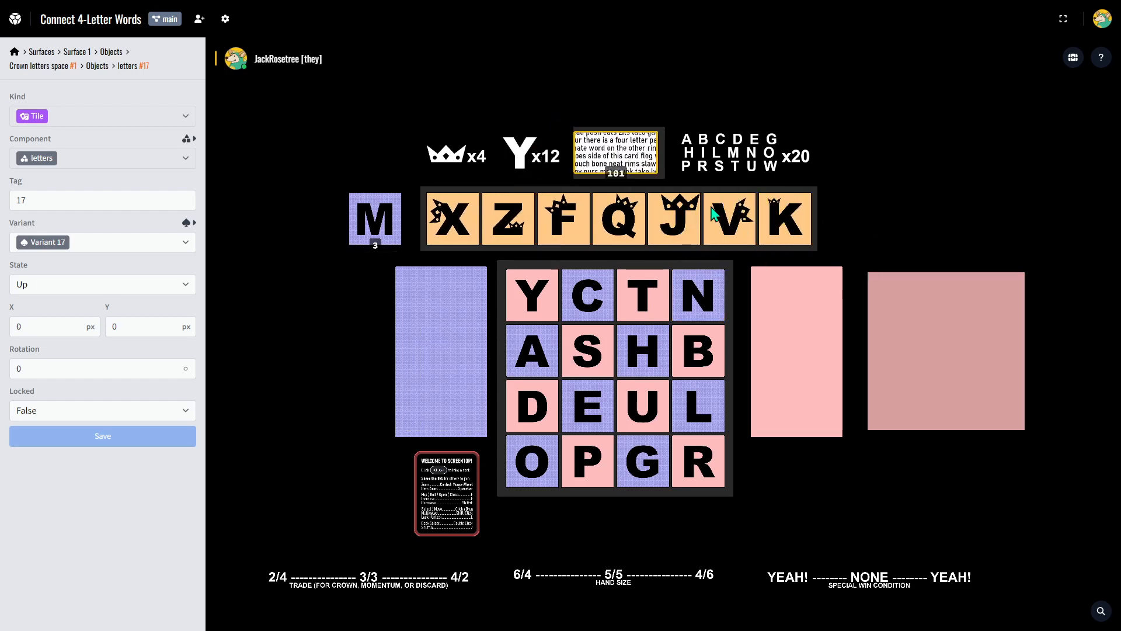
# Delete the existing grid dropzone from the dark pink container's component, Container 1.
pyautogui.doubleClick(926, 323)
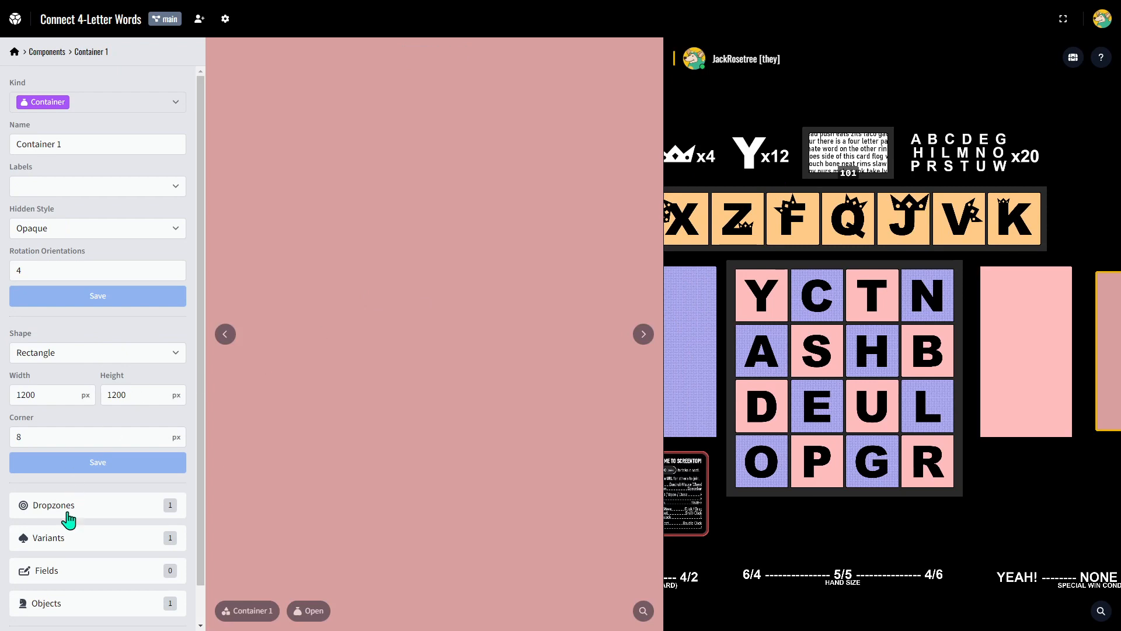
pyautogui.click(76, 517)
pyautogui.click(185, 117)
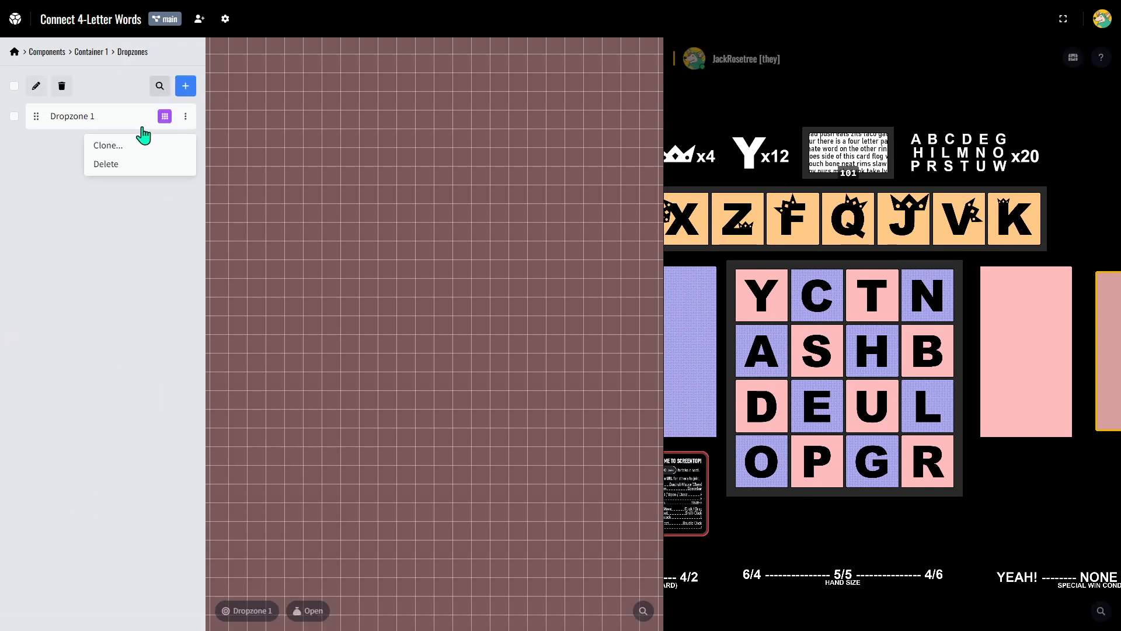
pyautogui.click(111, 166)
# Create a new dropzone of kind Anchor in Container 1.
pyautogui.click(185, 88)
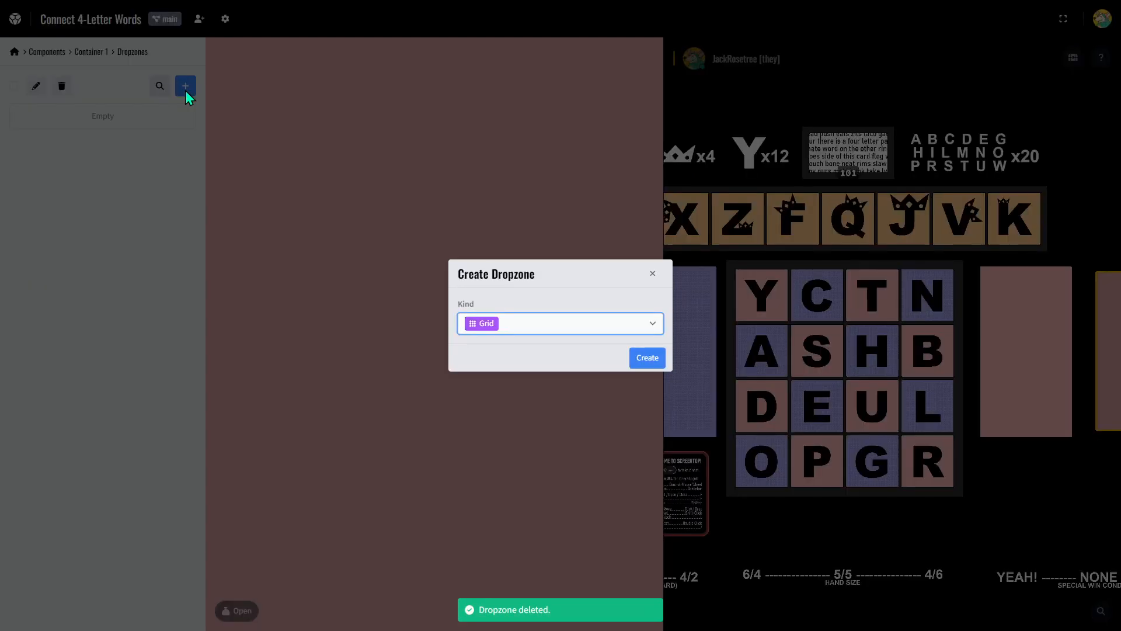
pyautogui.click(544, 334)
pyautogui.click(512, 382)
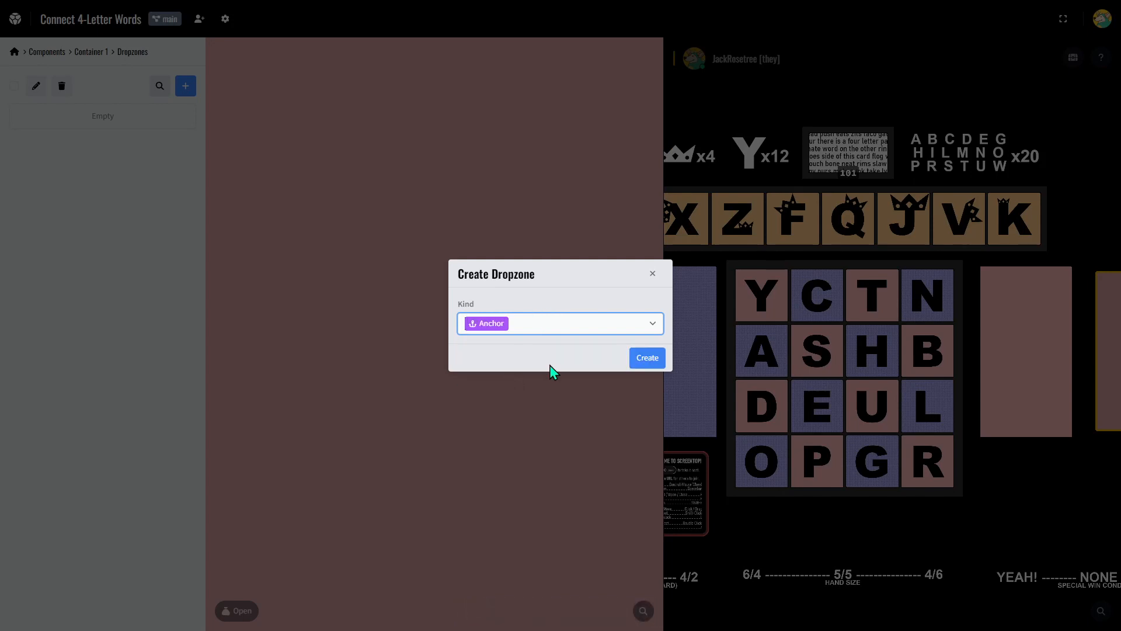
pyautogui.click(648, 358)
# Restrict the new dropzone's child components to 4 letter words and save it.
pyautogui.click(108, 125)
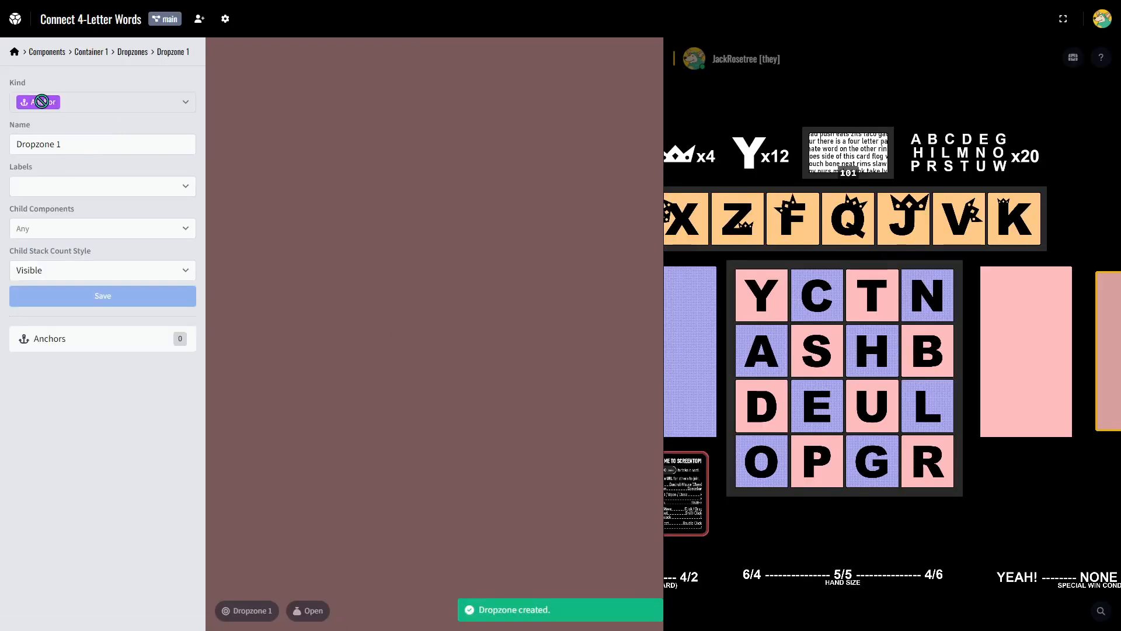
pyautogui.click(74, 229)
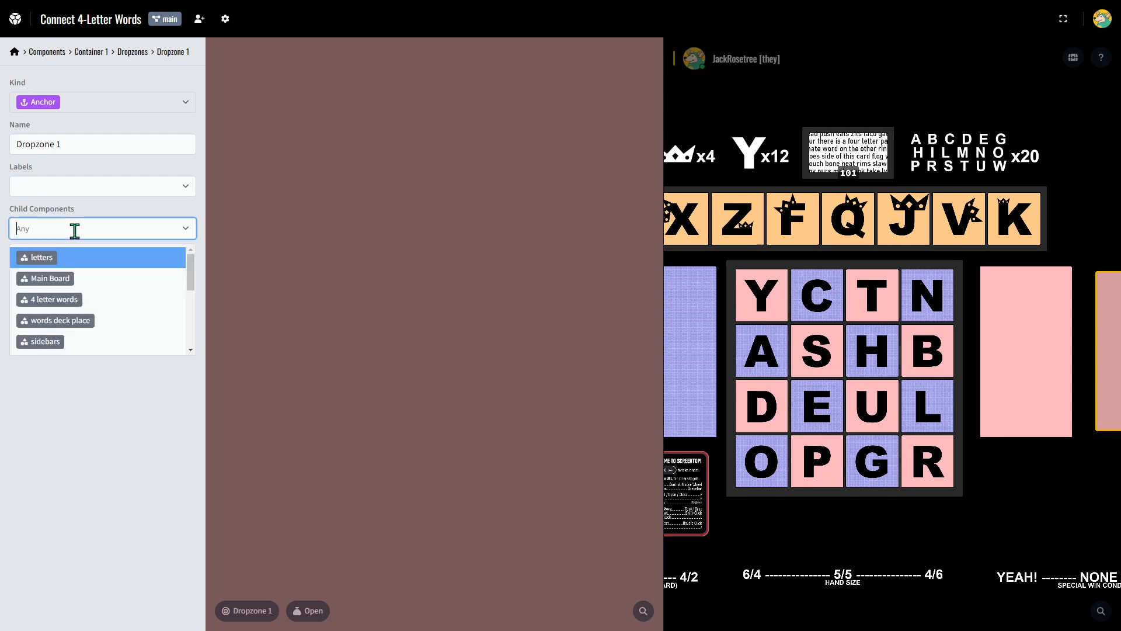
pyautogui.click(70, 306)
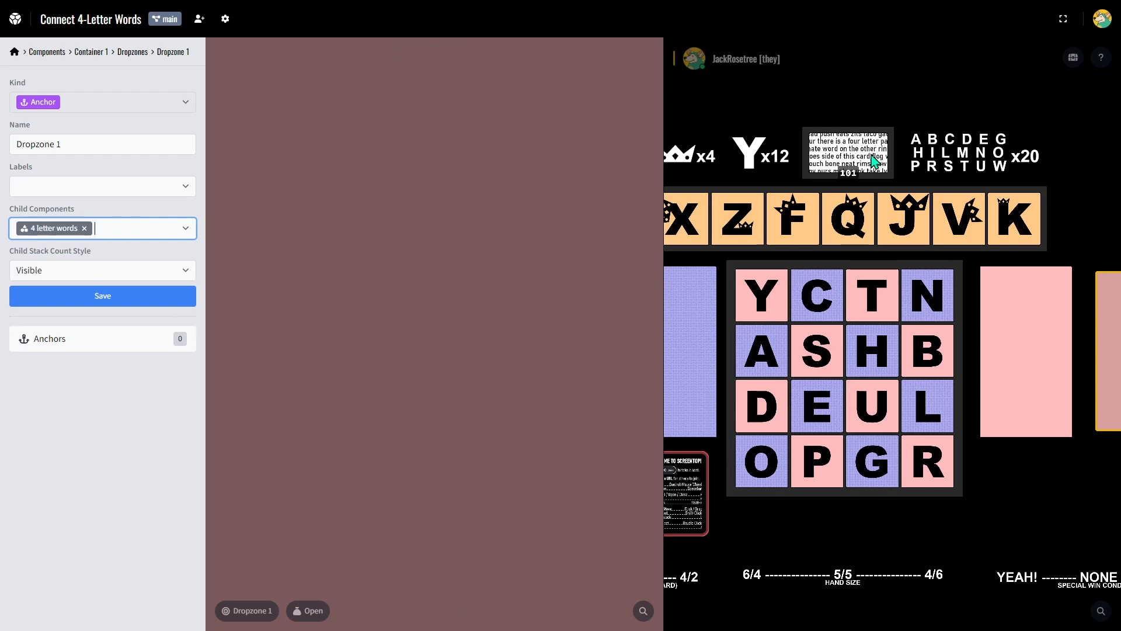
pyautogui.click(67, 296)
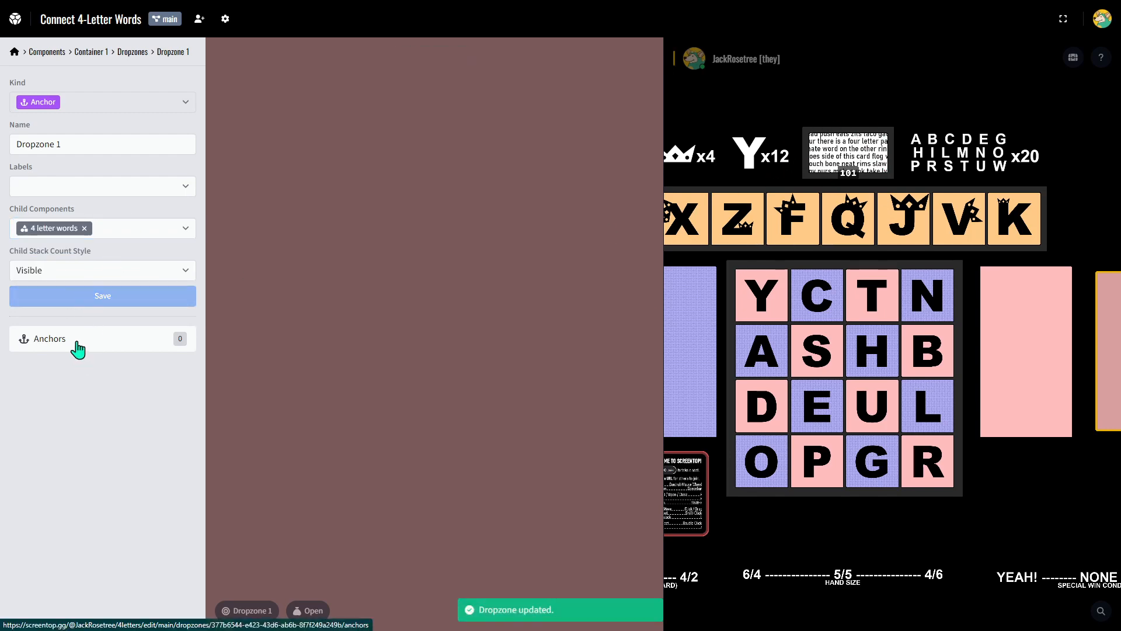
# Add an anchor of kind Point to the container's dropzone.
pyautogui.click(78, 348)
pyautogui.click(186, 100)
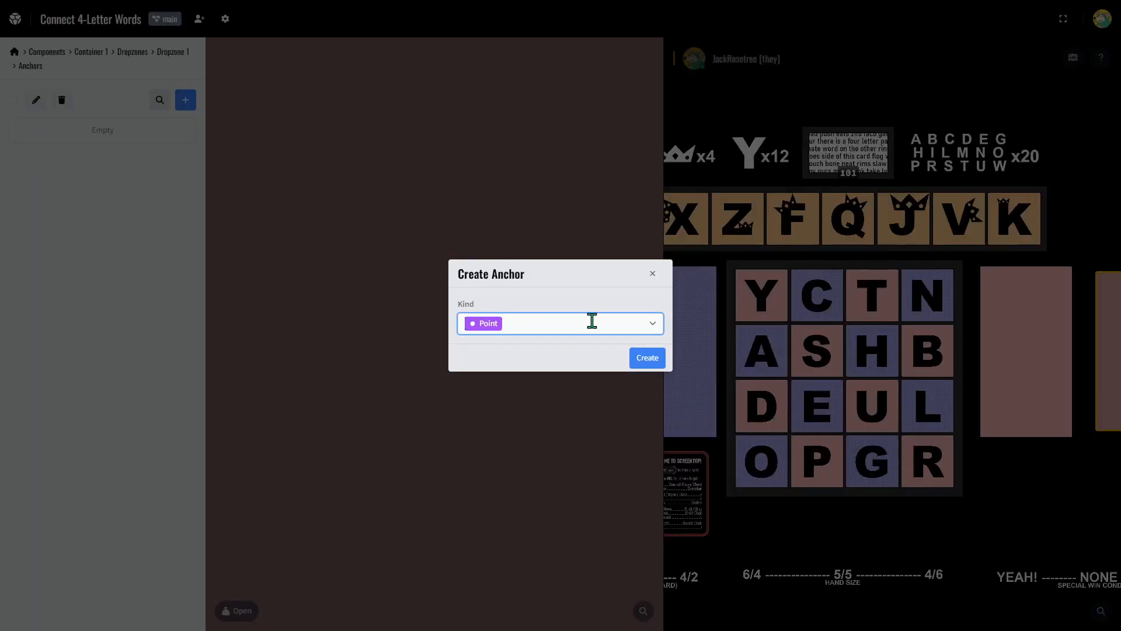
pyautogui.click(644, 358)
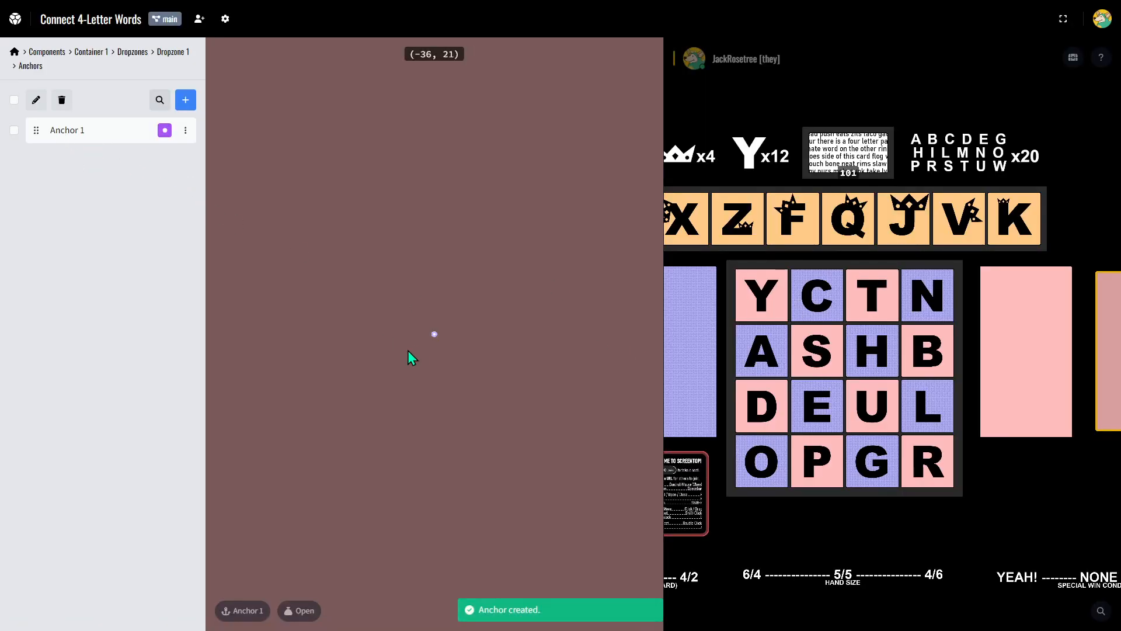
pyautogui.scroll(-1, 428, 339)
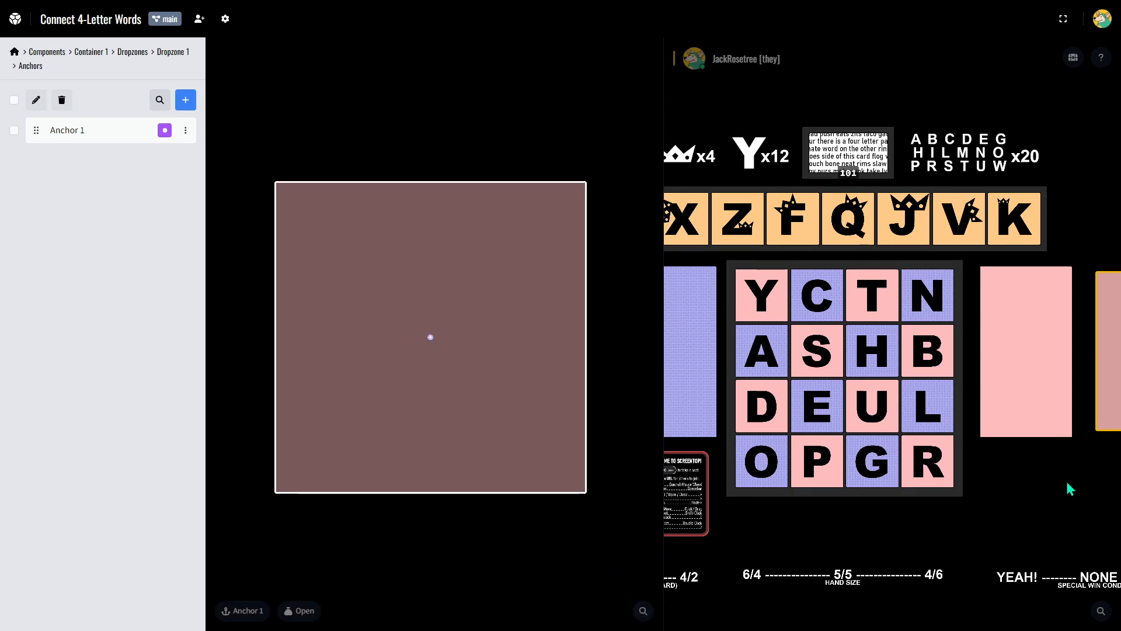
# Move four-letter-words cards one at a time from their deck to the dark pink container to test the anchor.
pyautogui.moveTo(1051, 478); pyautogui.dragTo(922, 484)
pyautogui.moveTo(724, 166); pyautogui.dragTo(1037, 387)
pyautogui.moveTo(721, 170); pyautogui.dragTo(1029, 365)
pyautogui.moveTo(750, 163); pyautogui.dragTo(1004, 351)
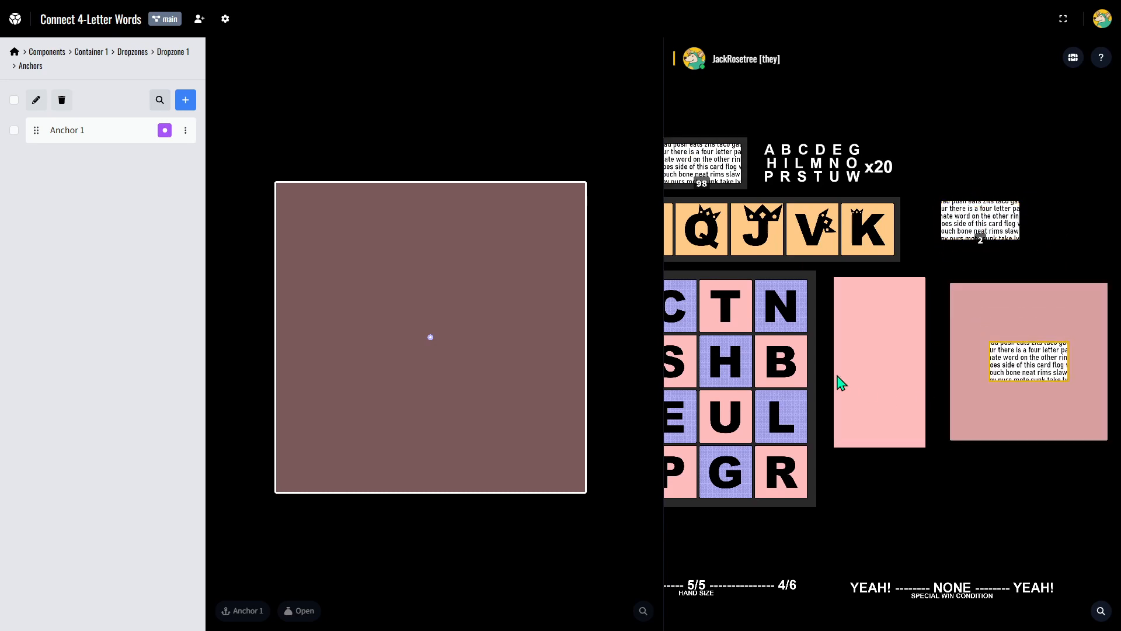
# Set Anchor 1's position to X -300 px and Y 300 px, and move the loose four-letter-words cards onto it in the dark pink container.
pyautogui.click(113, 137)
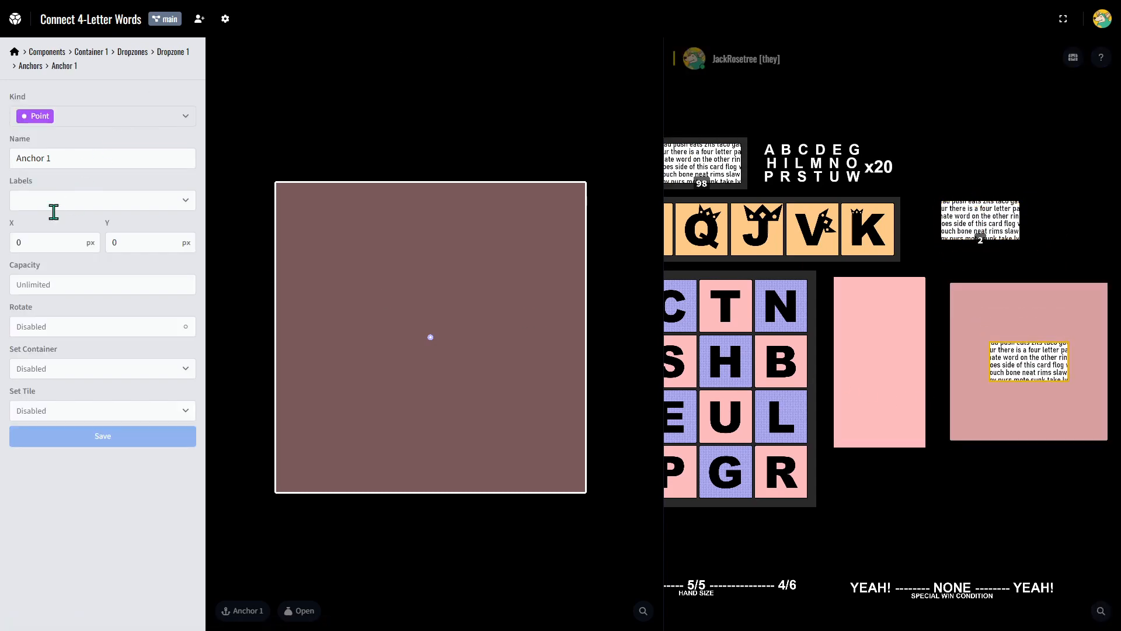
pyautogui.click(30, 242)
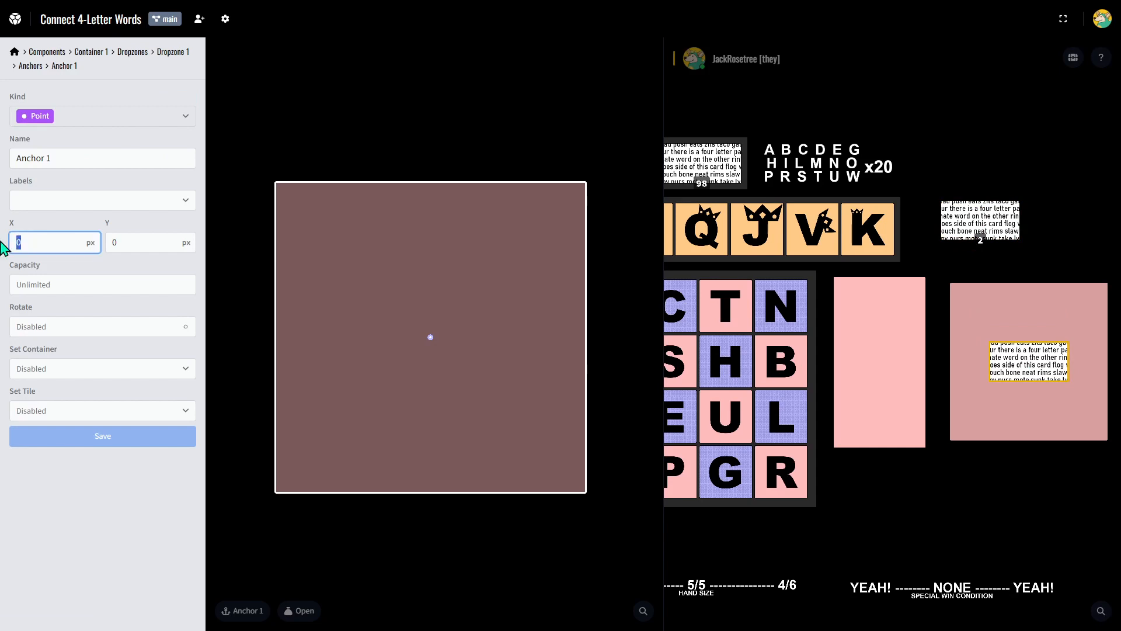
pyautogui.write('-300')
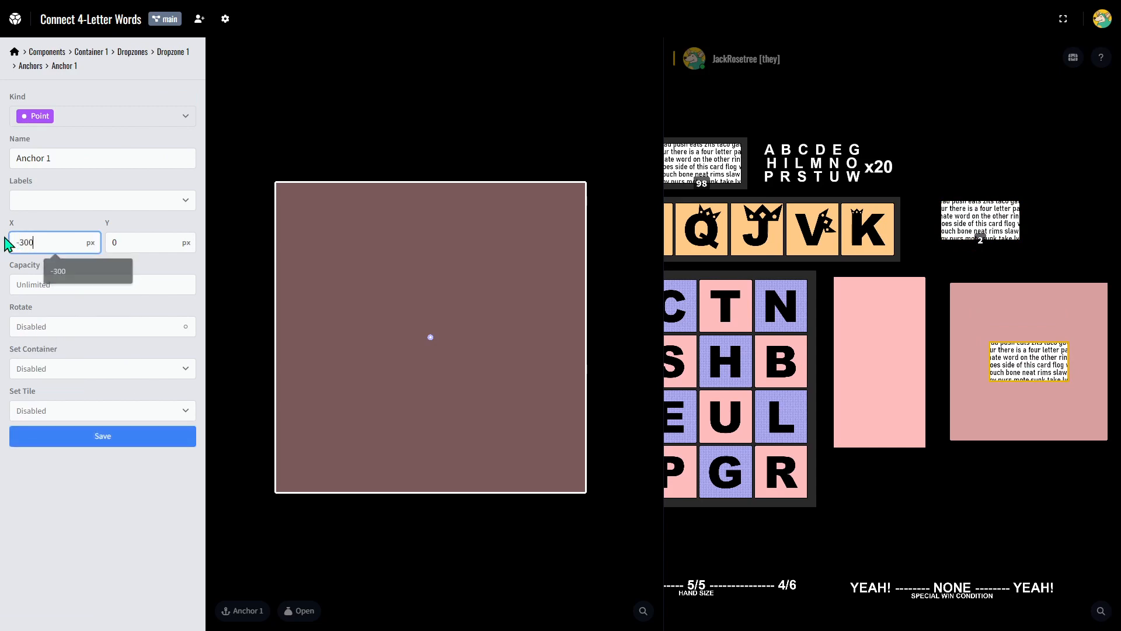
pyautogui.press('Tab')
pyautogui.write('300')
pyautogui.press('Return')
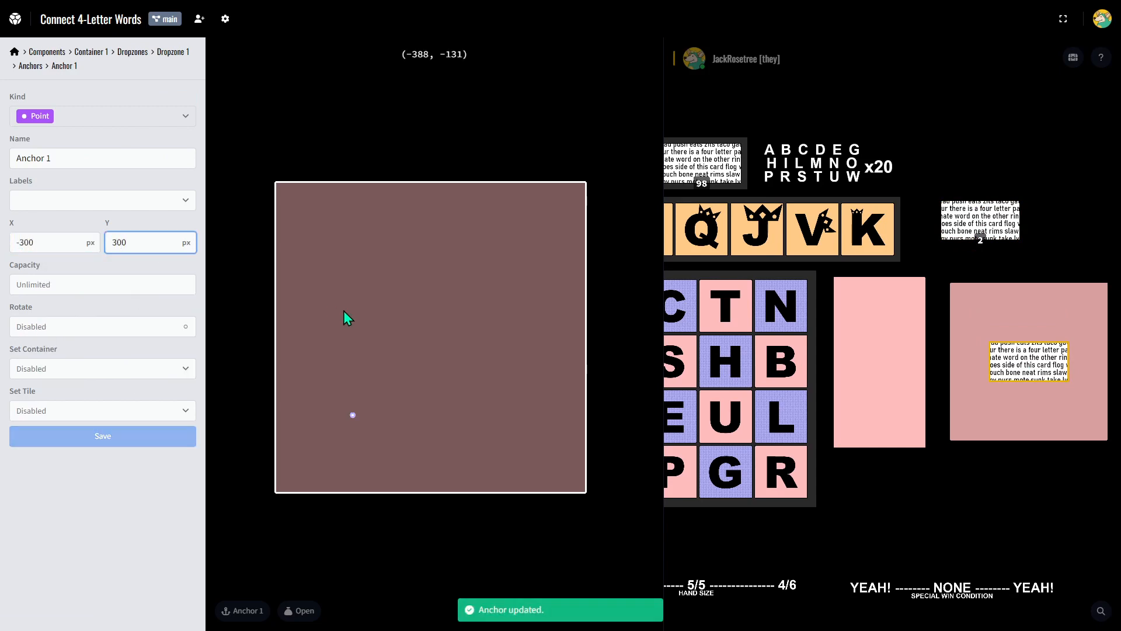
pyautogui.moveTo(1044, 359); pyautogui.dragTo(1008, 412)
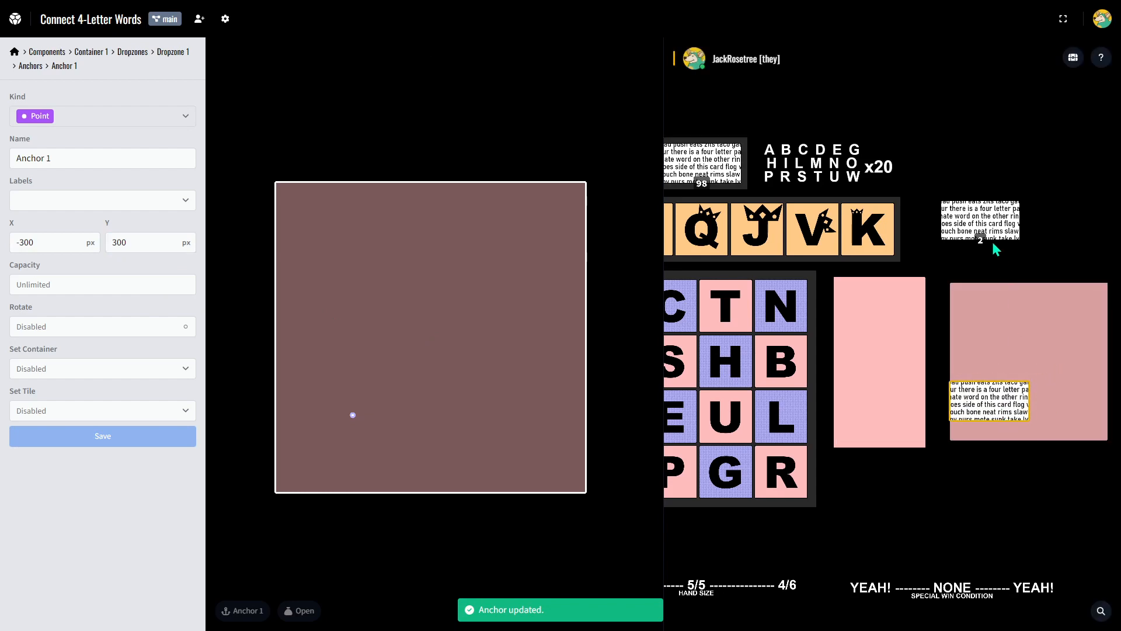
pyautogui.moveTo(991, 237); pyautogui.dragTo(1001, 402)
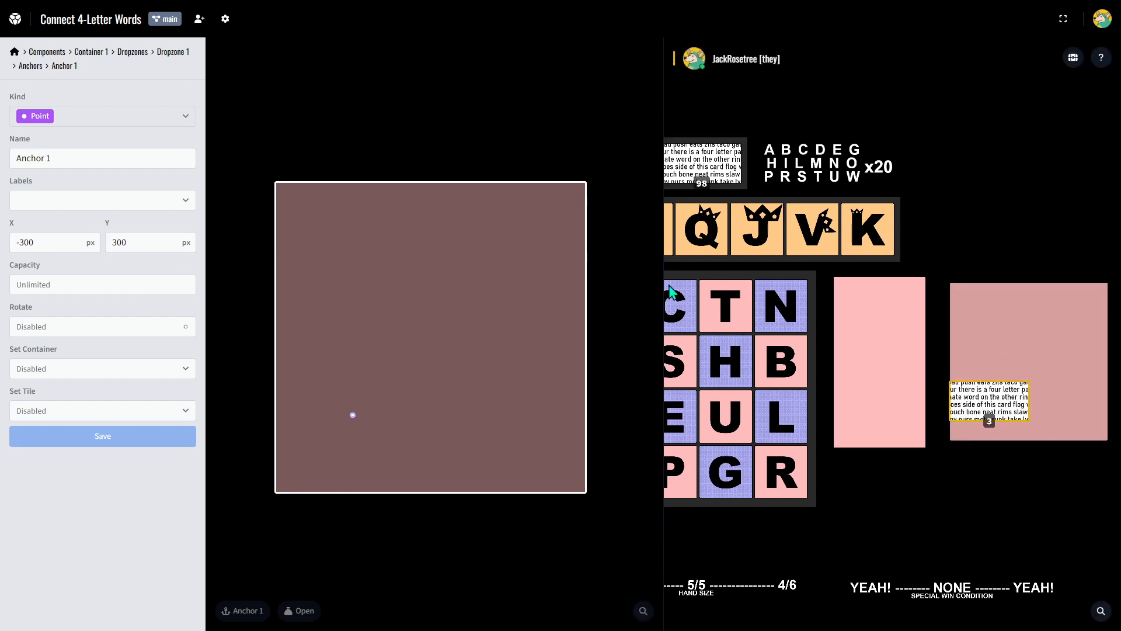
# Set Anchor 1's X position to 300 px and move the card stack within the container to test the new point.
pyautogui.click(18, 243)
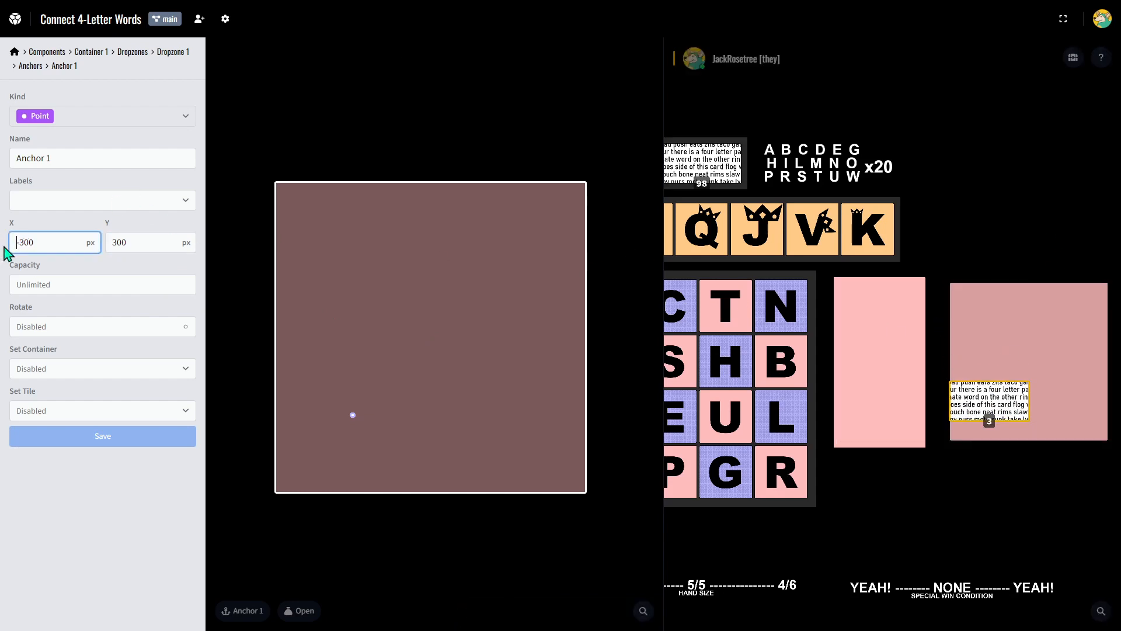
pyautogui.press('Delete')
pyautogui.press('Return')
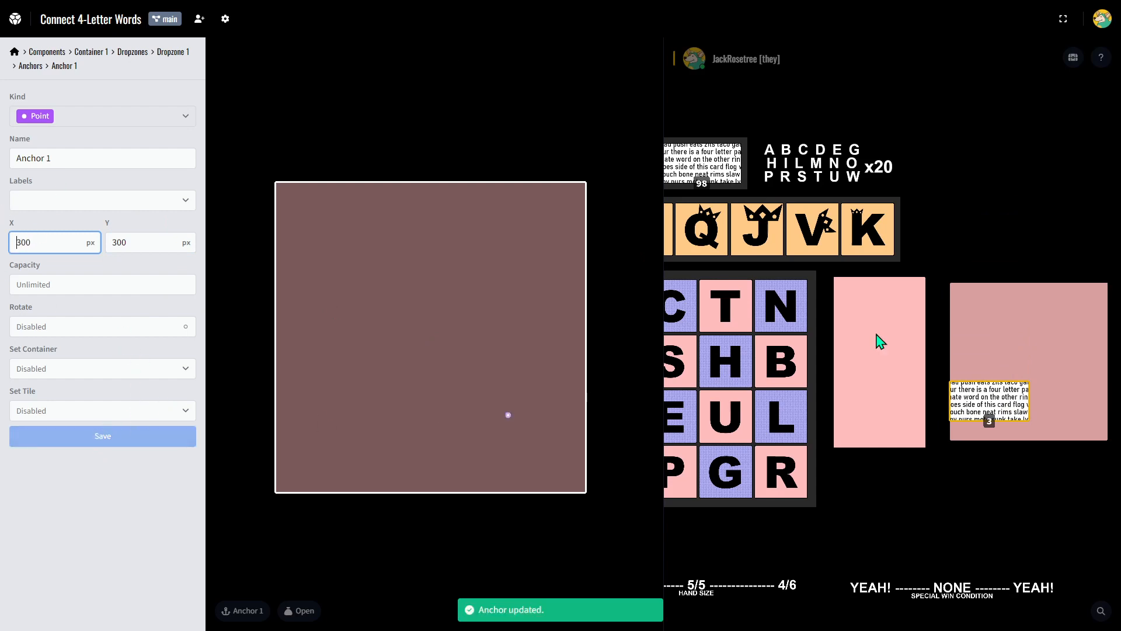
pyautogui.moveTo(987, 409); pyautogui.dragTo(1066, 406)
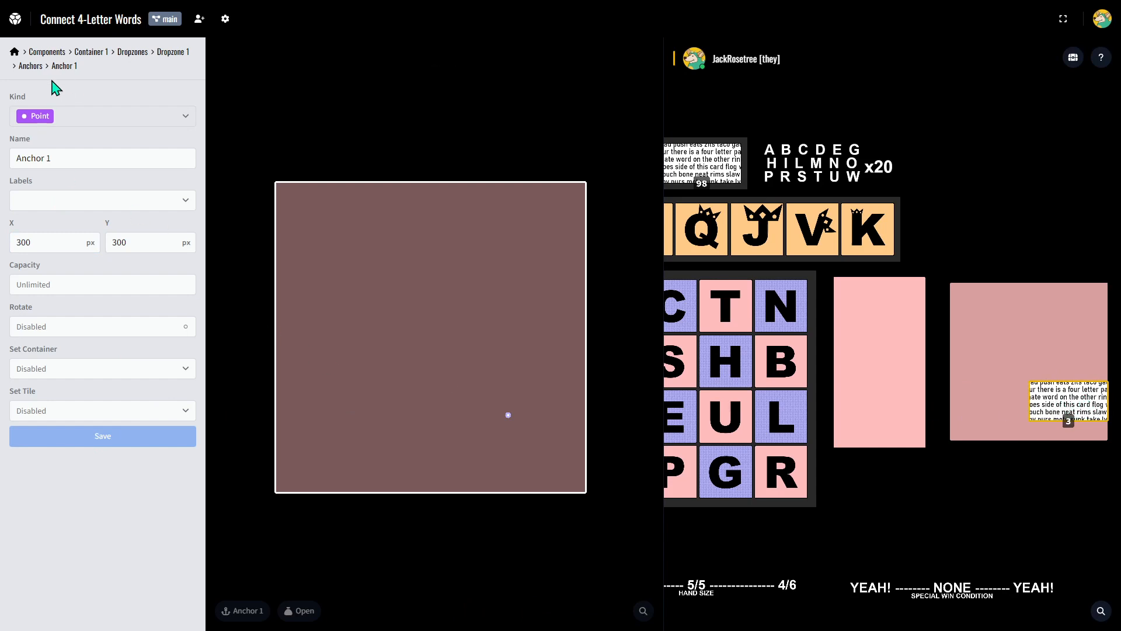
# Set Anchor 1's capacity to 5 and move cards from the four-letter-words deck into the dark pink container to test the limit.
pyautogui.click(57, 285)
pyautogui.write('5')
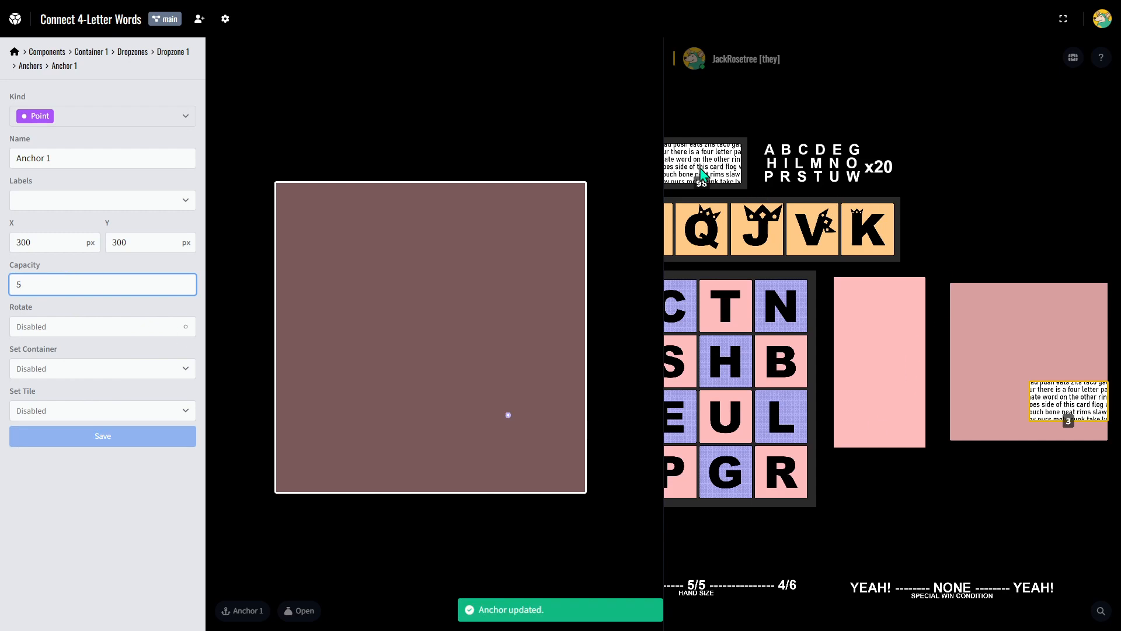
pyautogui.moveTo(700, 169); pyautogui.dragTo(1051, 394)
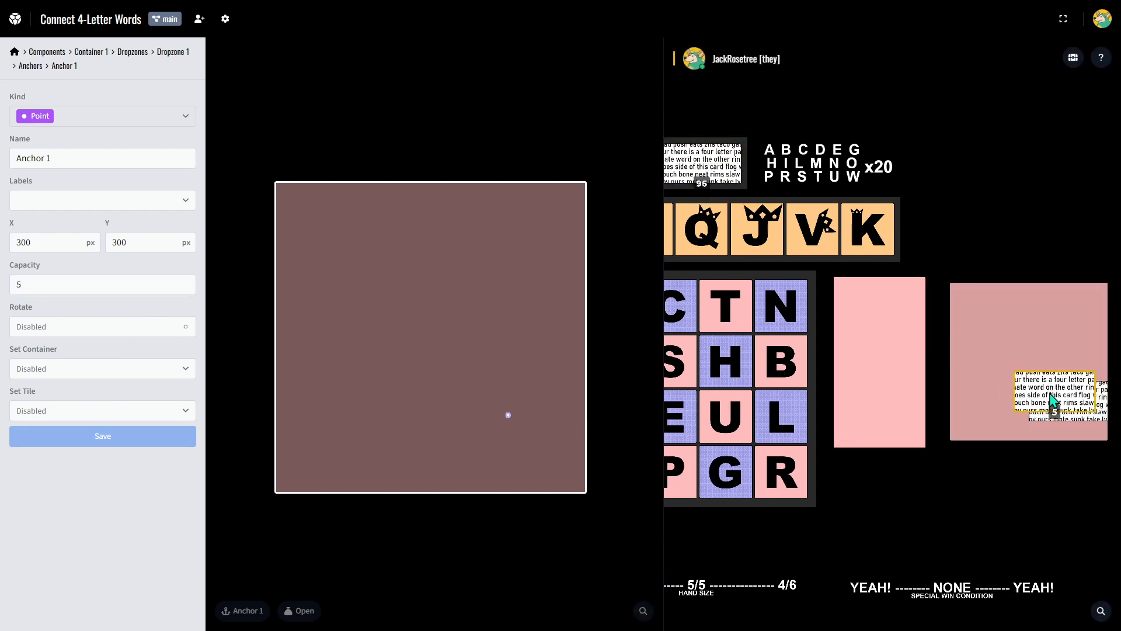
pyautogui.moveTo(704, 165); pyautogui.dragTo(1029, 325)
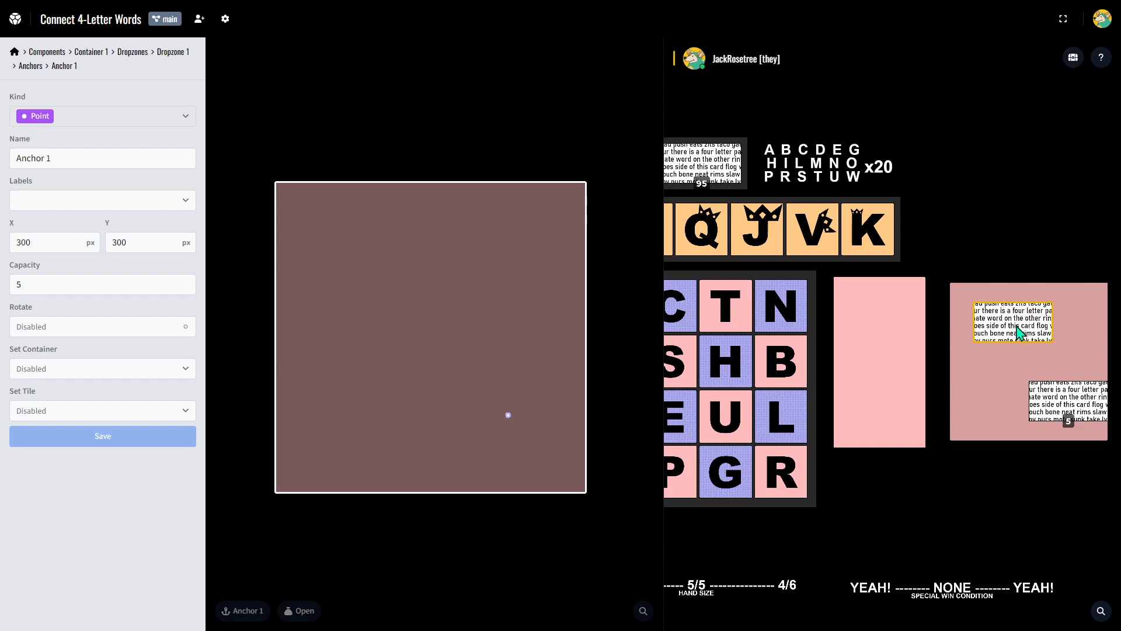
# Return the surplus card on the dark pink container to its deck, shifting the container out of the way and back.
pyautogui.moveTo(994, 401); pyautogui.dragTo(983, 236)
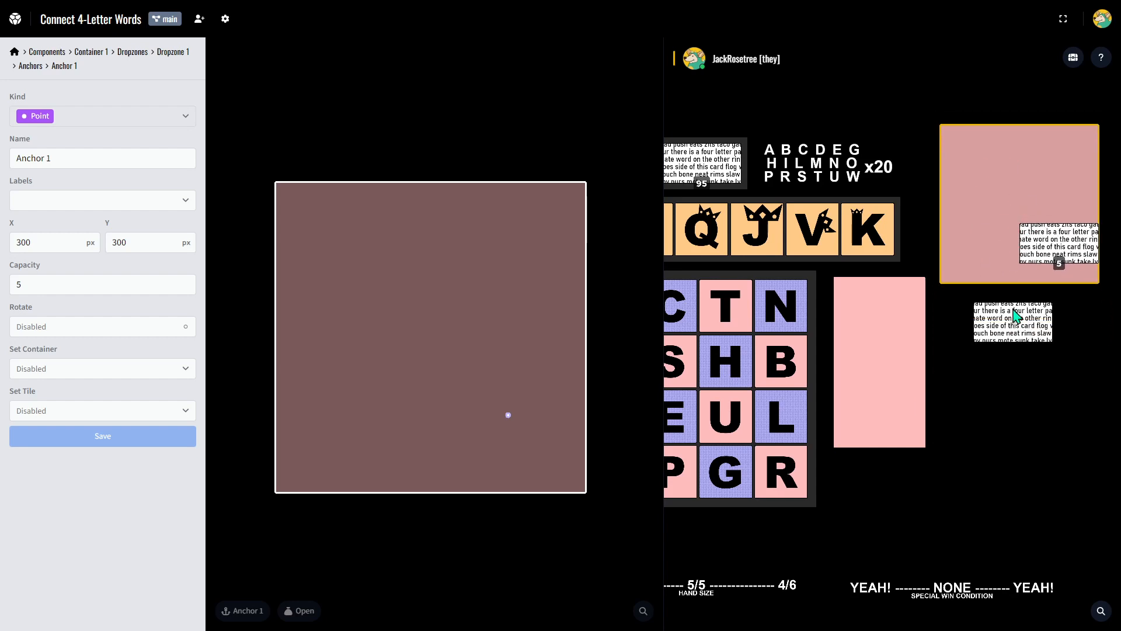
pyautogui.moveTo(1007, 310); pyautogui.dragTo(818, 193)
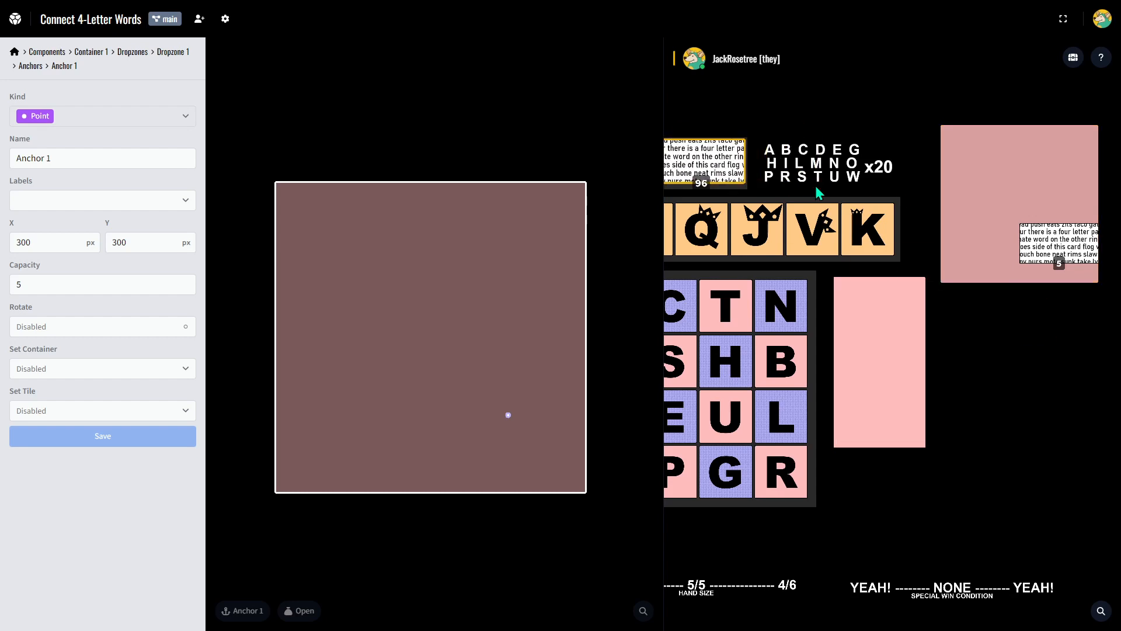
pyautogui.moveTo(1018, 191); pyautogui.dragTo(1018, 346)
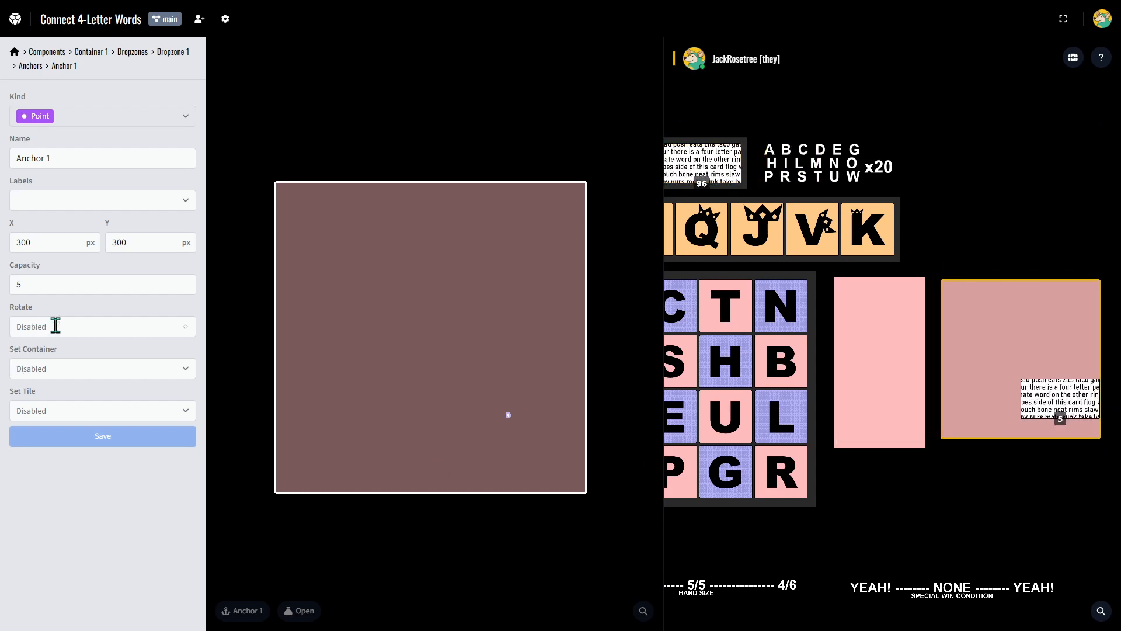
# Set Anchor 1's Set Tile option to Up and save the anchor.
pyautogui.click(94, 327)
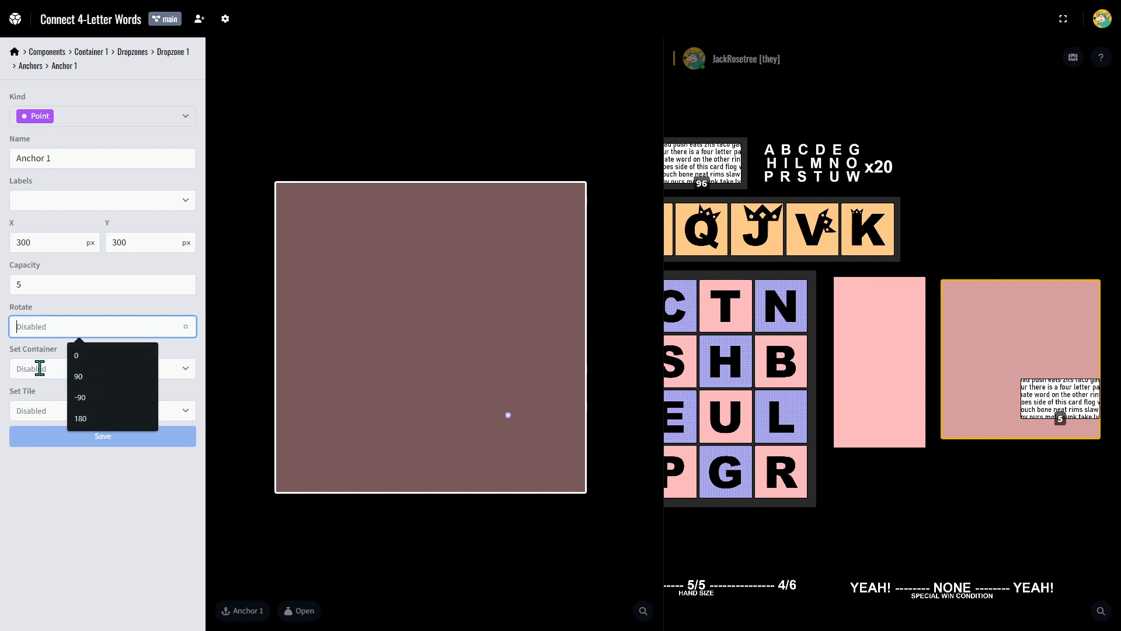
pyautogui.click(34, 409)
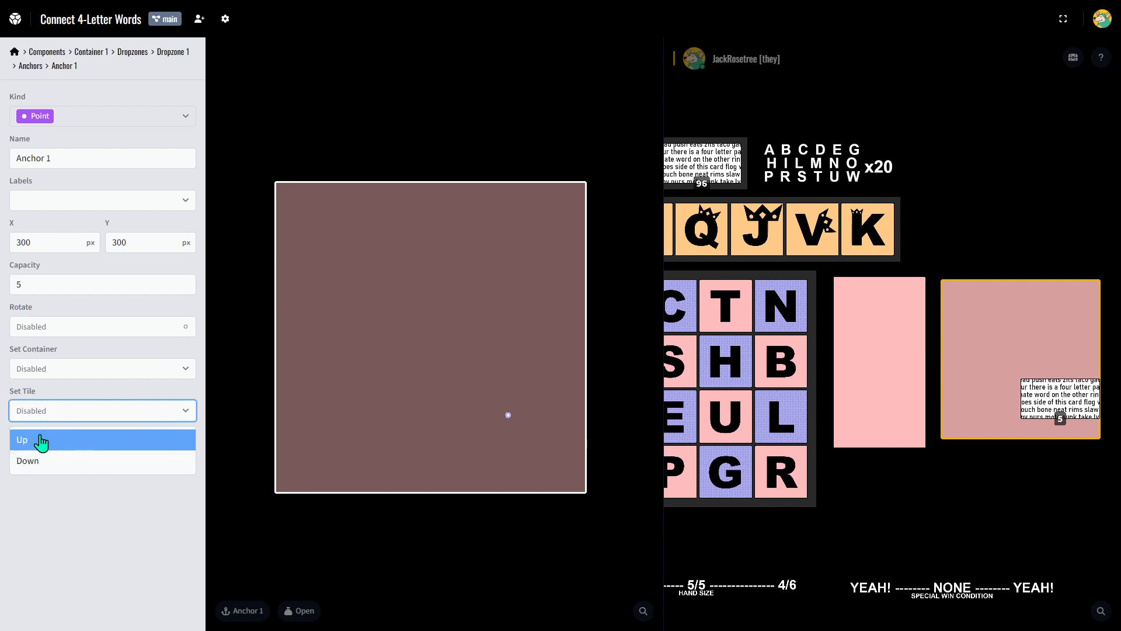
pyautogui.click(45, 461)
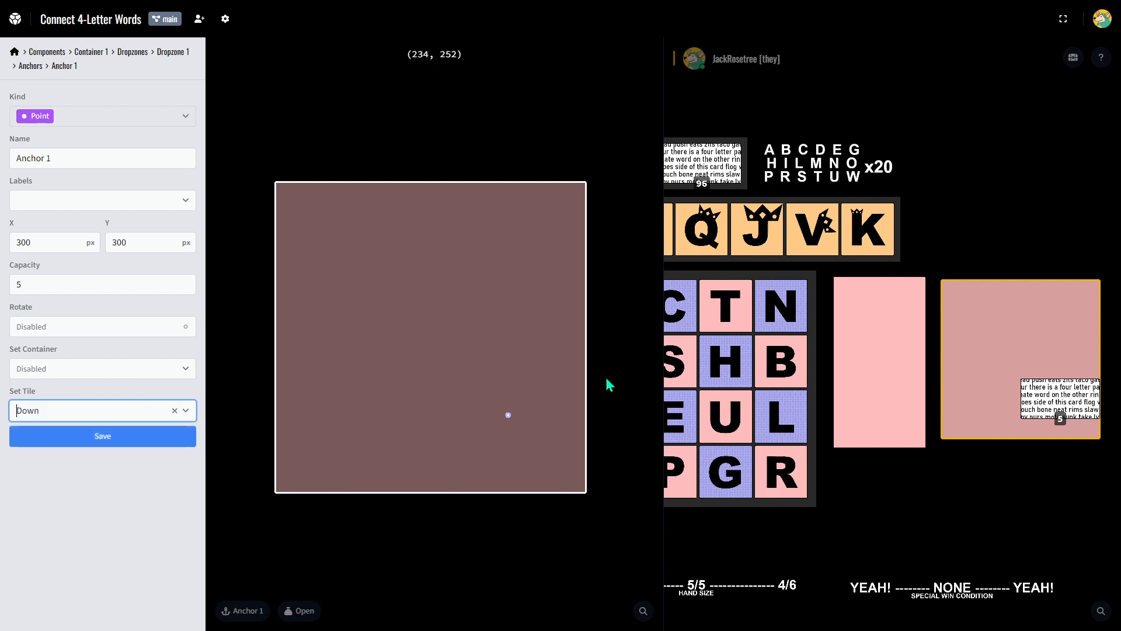
pyautogui.click(87, 411)
pyautogui.click(38, 440)
pyautogui.click(98, 438)
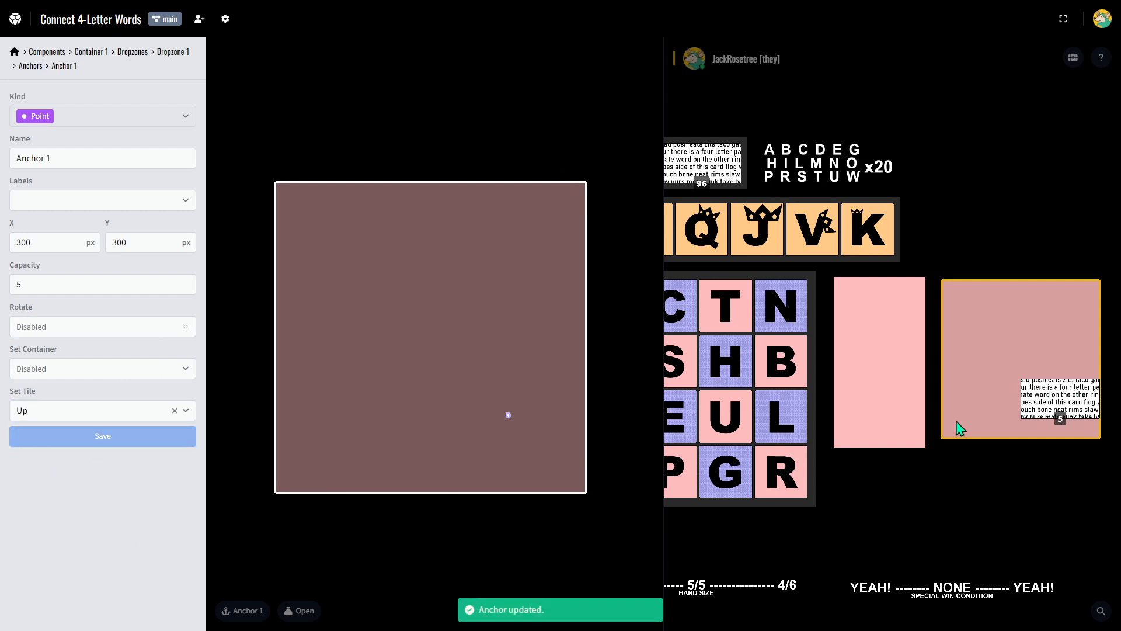
# Take the card stack out of the container, place two cards back on the anchor, and return one spare card to the deck.
pyautogui.moveTo(1059, 380); pyautogui.dragTo(1032, 397)
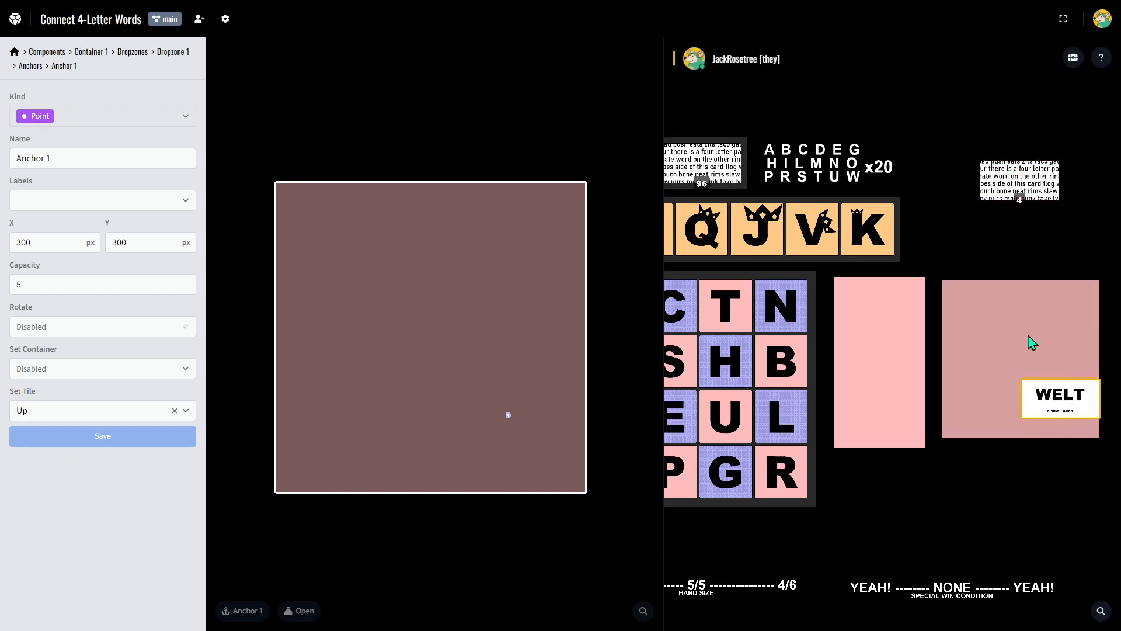
pyautogui.moveTo(1041, 184); pyautogui.dragTo(1045, 373)
pyautogui.moveTo(1016, 175); pyautogui.dragTo(710, 187)
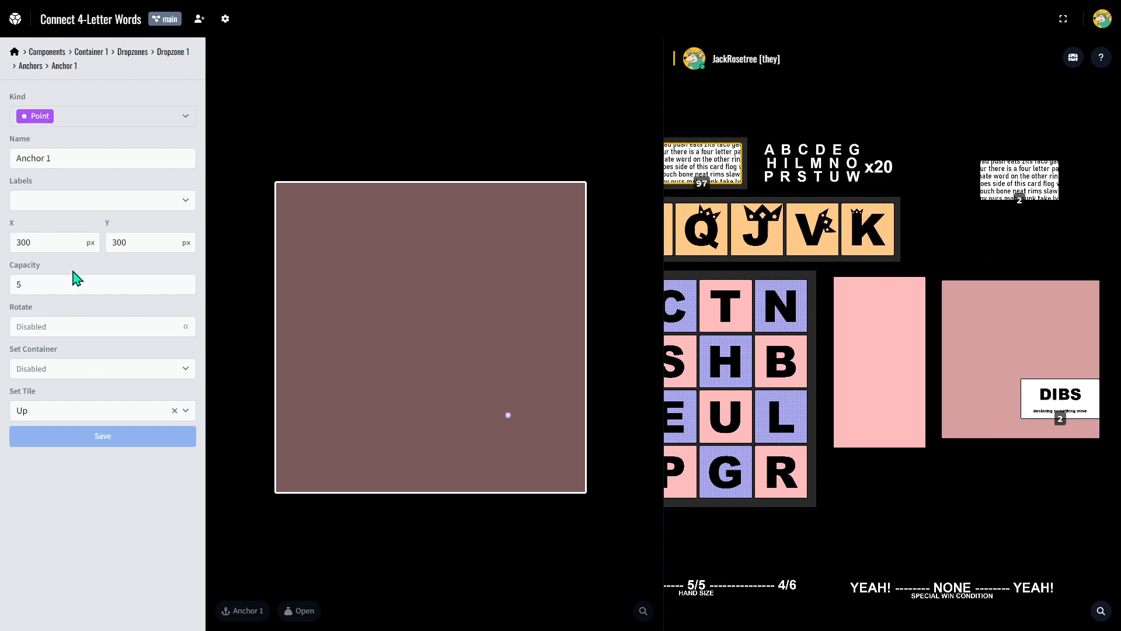
# Add a second anchor of kind Line to the container's dropzone.
pyautogui.click(31, 66)
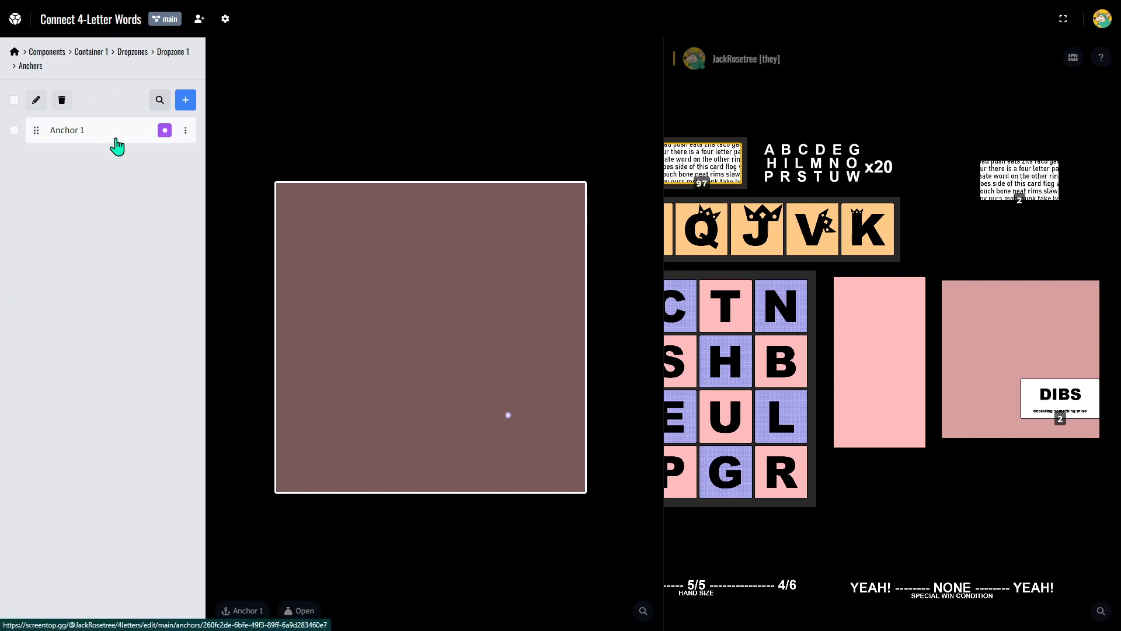
pyautogui.click(187, 101)
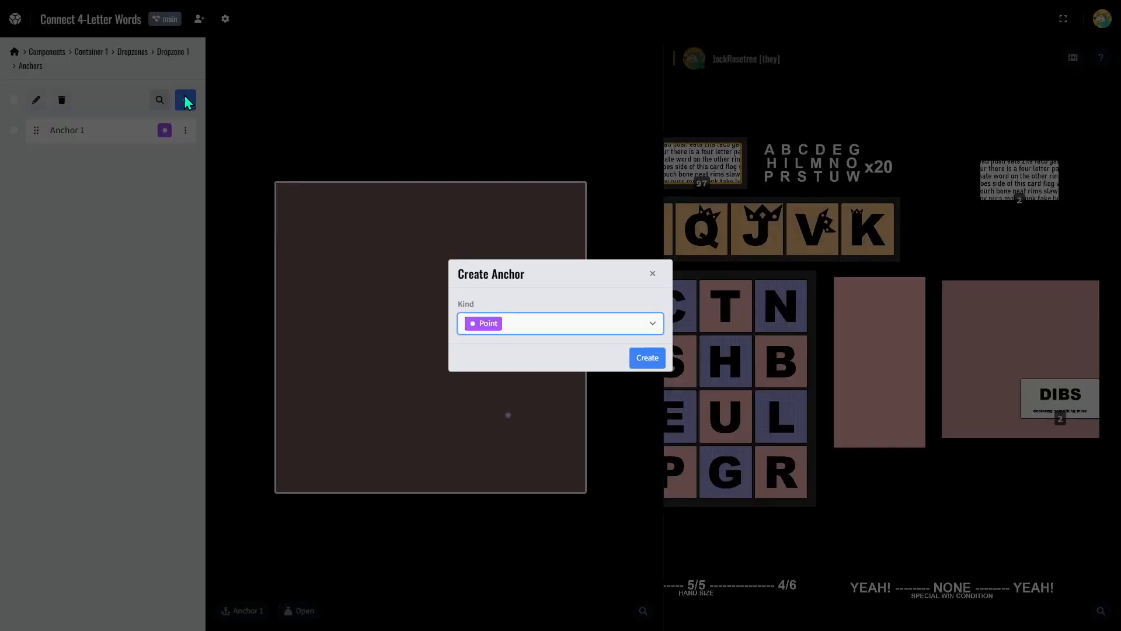
pyautogui.click(655, 324)
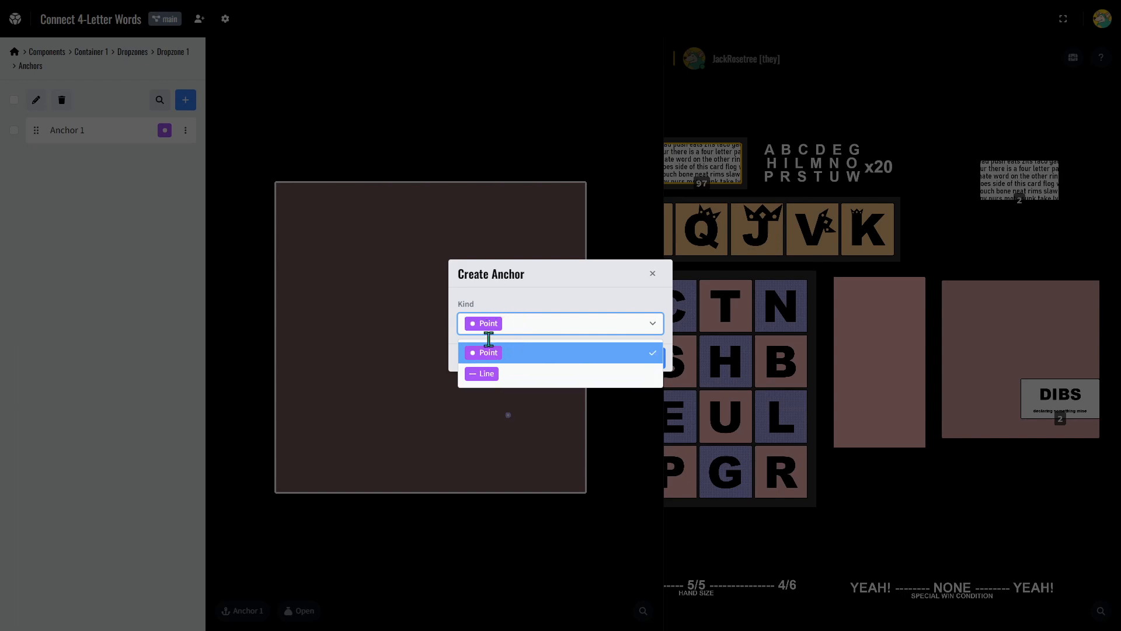
pyautogui.click(505, 375)
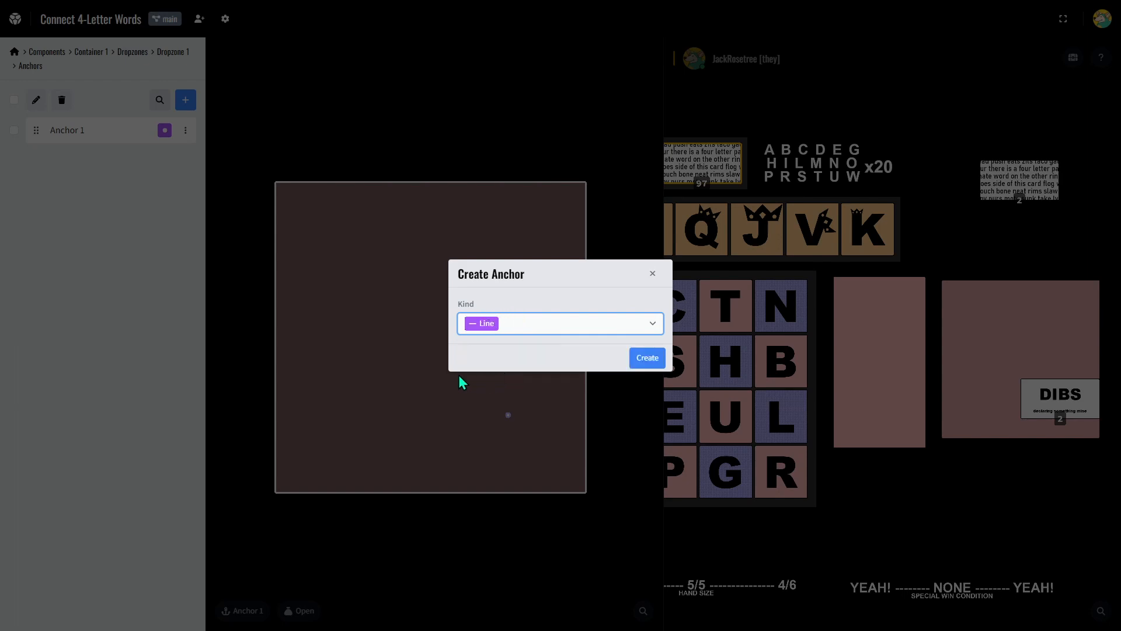
pyautogui.click(646, 359)
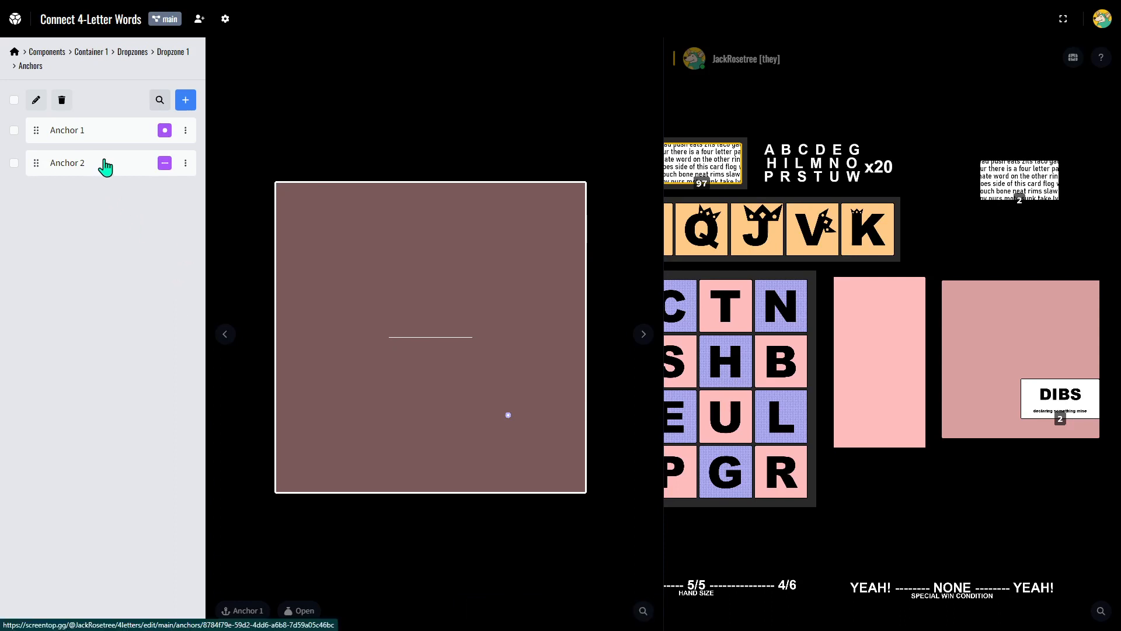
# Move the two face-up cards out of the dark pink container and delete the point anchor, Anchor 1.
pyautogui.moveTo(1045, 398); pyautogui.dragTo(1028, 237)
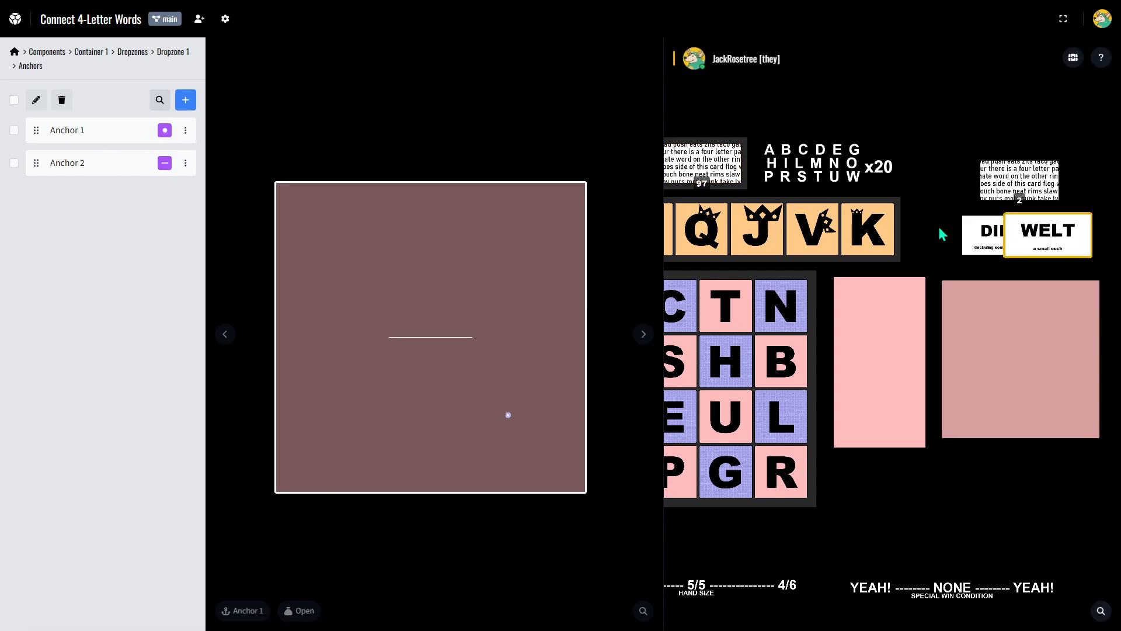
pyautogui.click(185, 130)
pyautogui.click(117, 179)
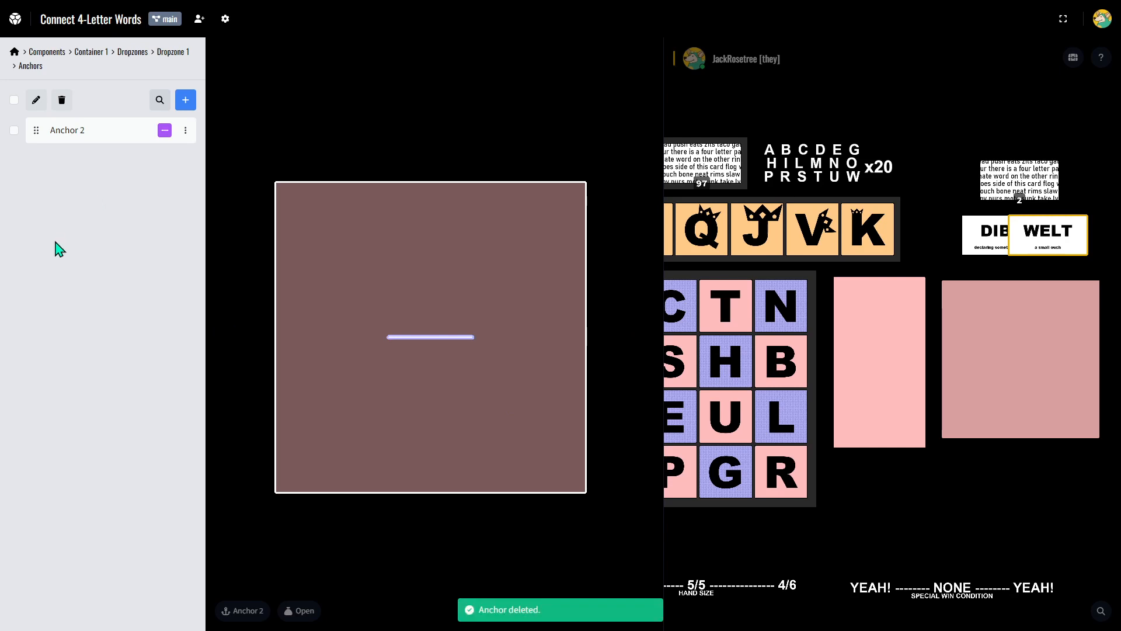
# Set the line anchor's X0 to -300 px and X1 to 300 px, and save it.
pyautogui.click(87, 138)
pyautogui.moveTo(66, 241); pyautogui.dragTo(3, 245)
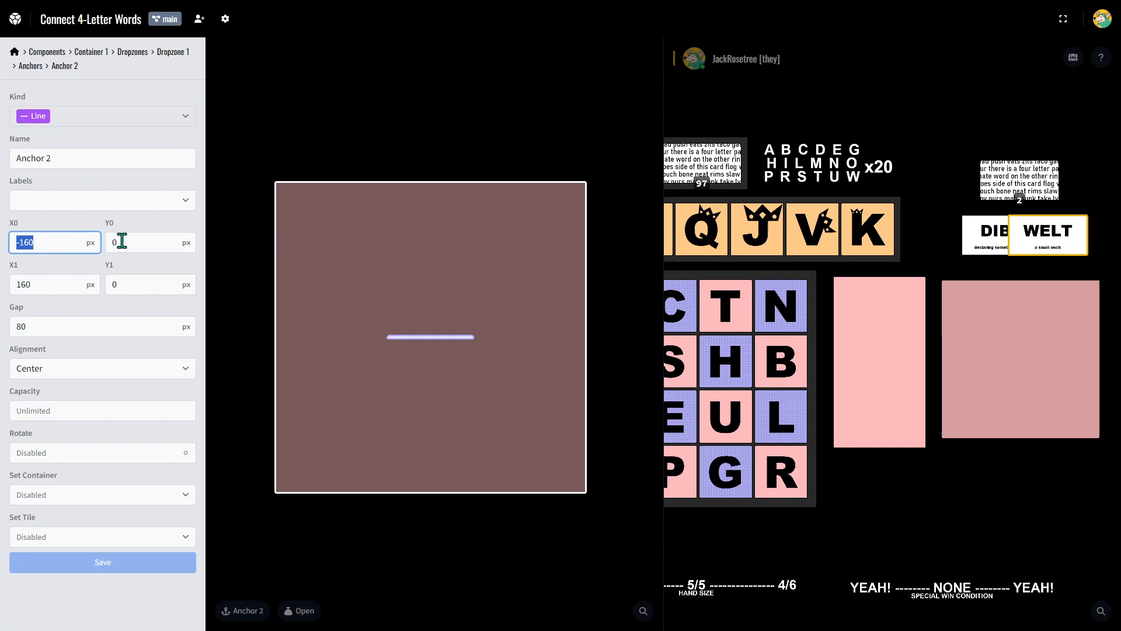
pyautogui.press('Tab')
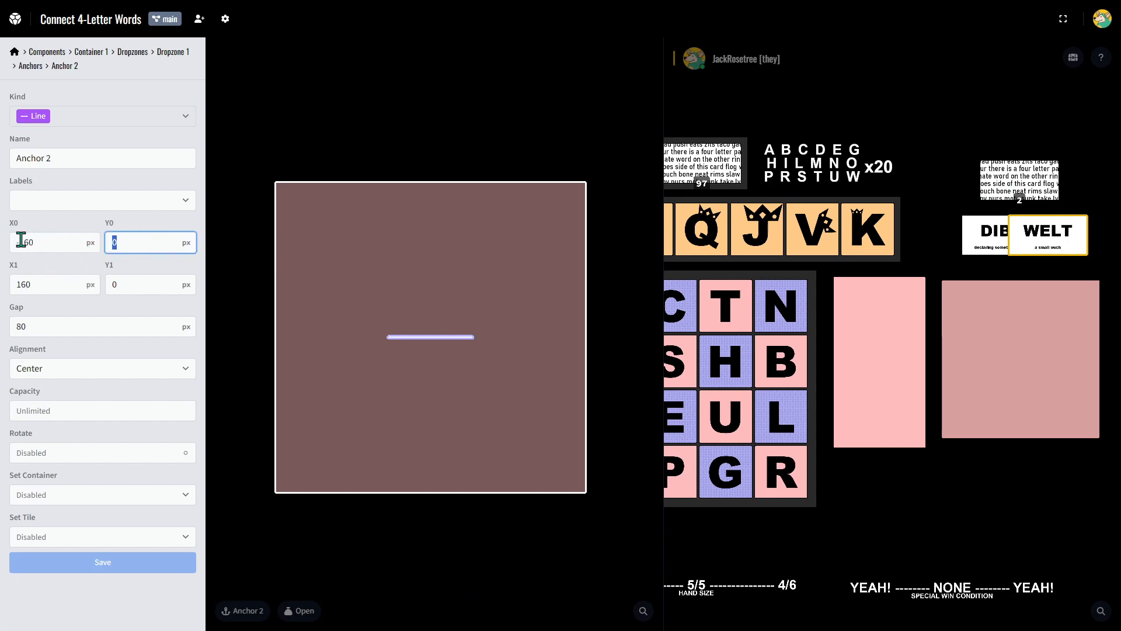
pyautogui.moveTo(21, 240); pyautogui.dragTo(44, 240)
pyautogui.write('300')
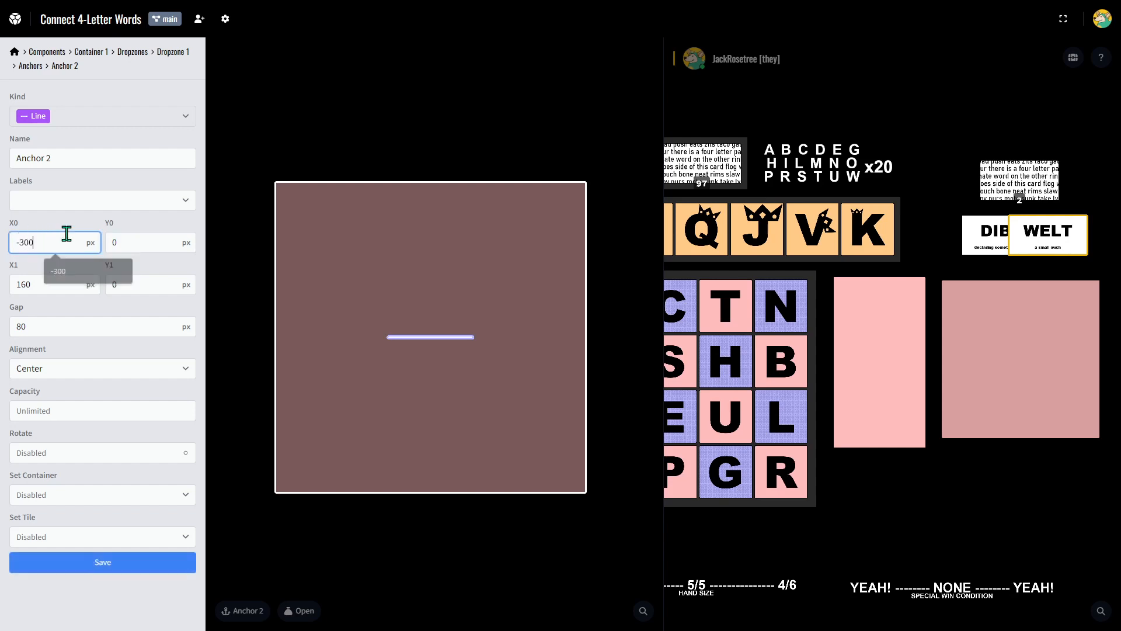
pyautogui.press('Tab')
pyautogui.press('Tab')
pyautogui.press('BackSpace')
pyautogui.write('300')
pyautogui.press('Return')
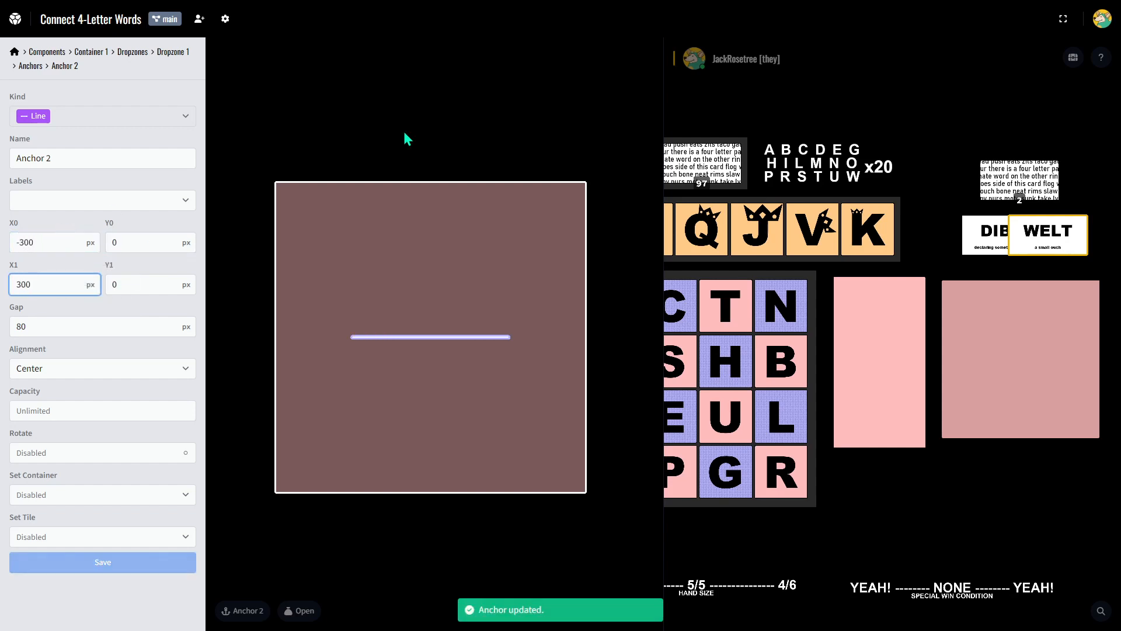
# Move the WELT card, the DIBS card and one face-down card into the dark pink container to test the line anchor.
pyautogui.moveTo(1081, 206); pyautogui.dragTo(1018, 295)
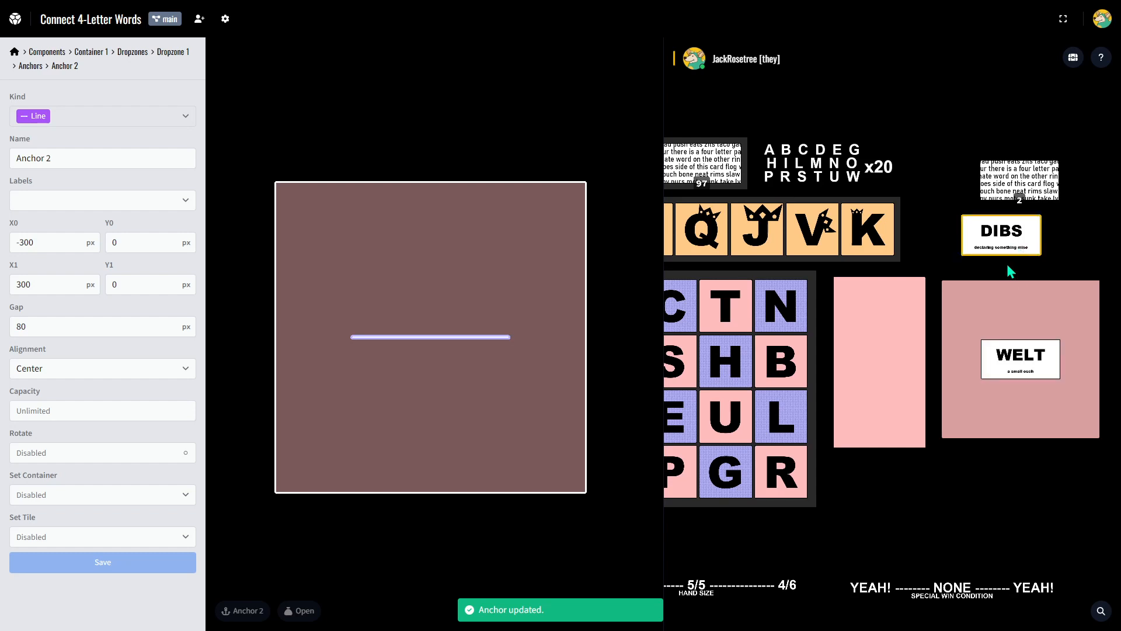
pyautogui.moveTo(1009, 245); pyautogui.dragTo(1018, 287)
pyautogui.moveTo(1014, 191); pyautogui.dragTo(988, 365)
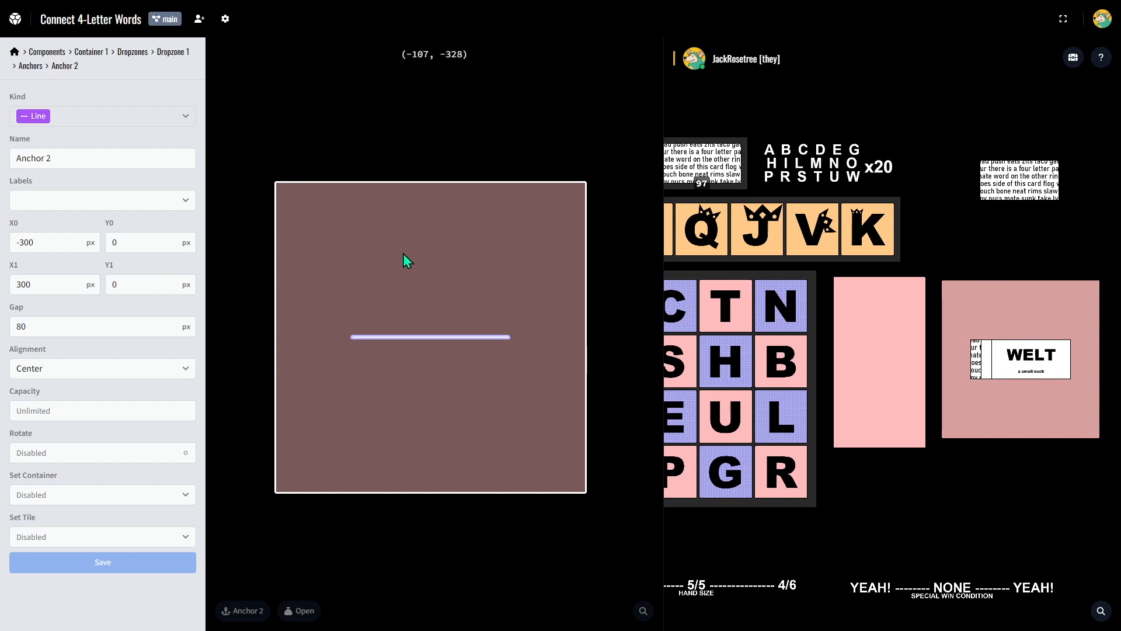
# Set the line anchor's start to (0, -400) px and end to (0, 400) px, save it, and test it with cards in the container.
pyautogui.moveTo(35, 243); pyautogui.dragTo(5, 257)
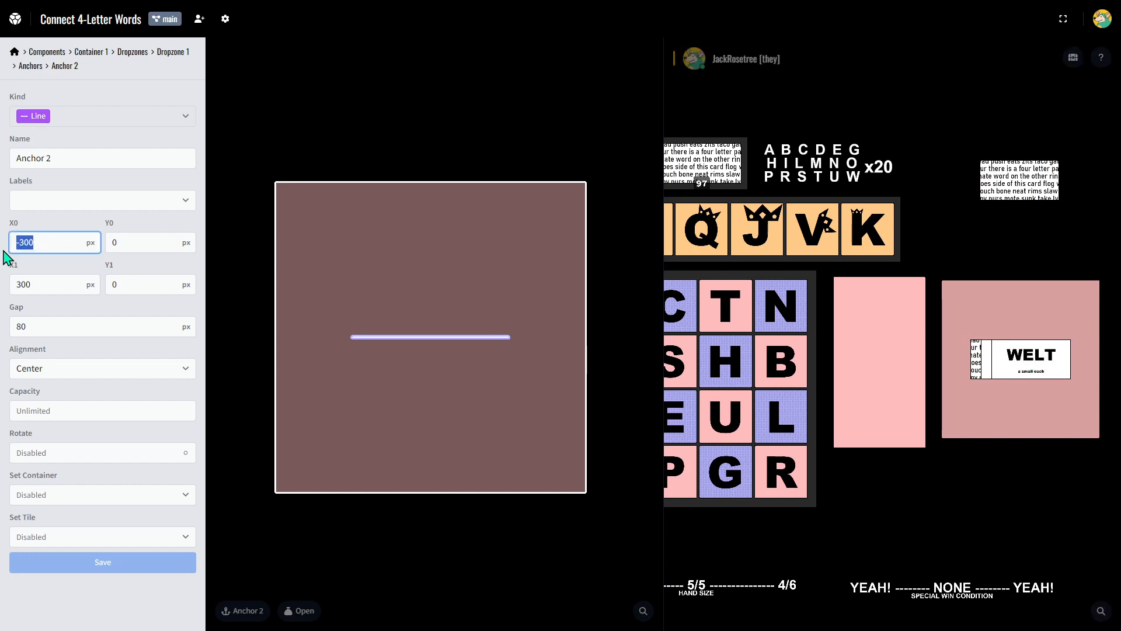
pyautogui.write('0')
pyautogui.hotkey('shift', 'Tab')
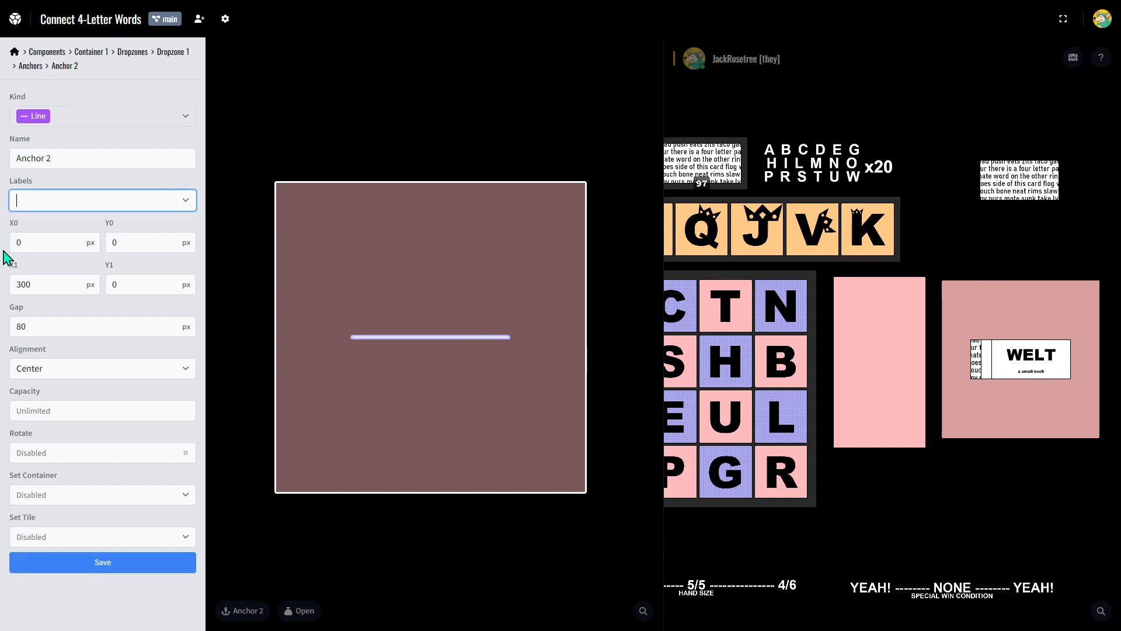
pyautogui.press('Tab')
pyautogui.press('Tab')
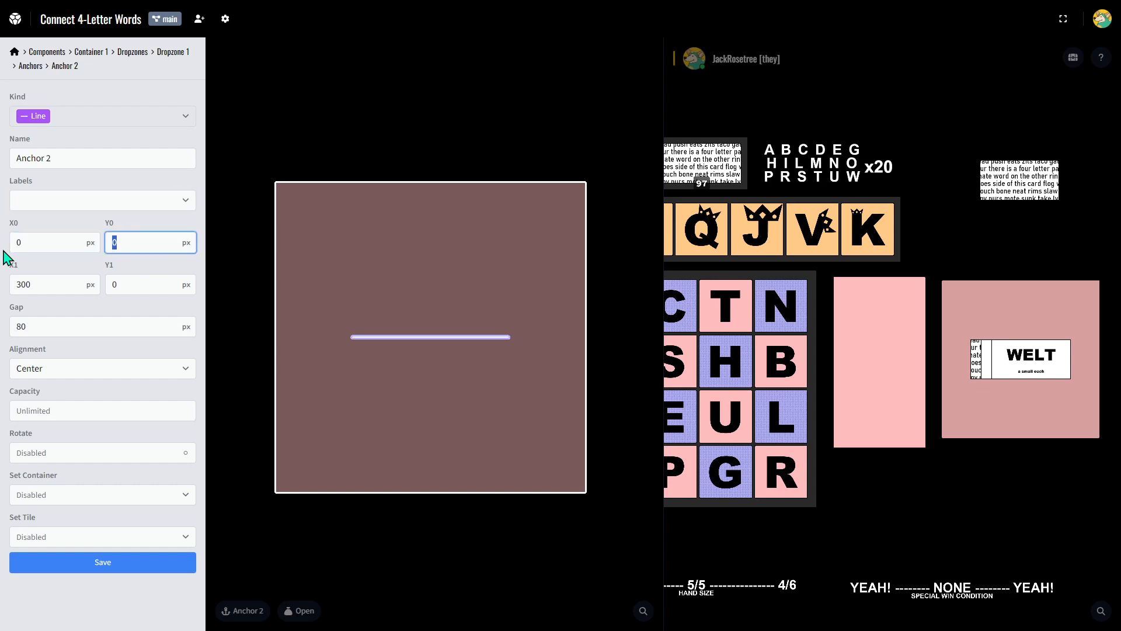
pyautogui.write('-400')
pyautogui.press('Tab')
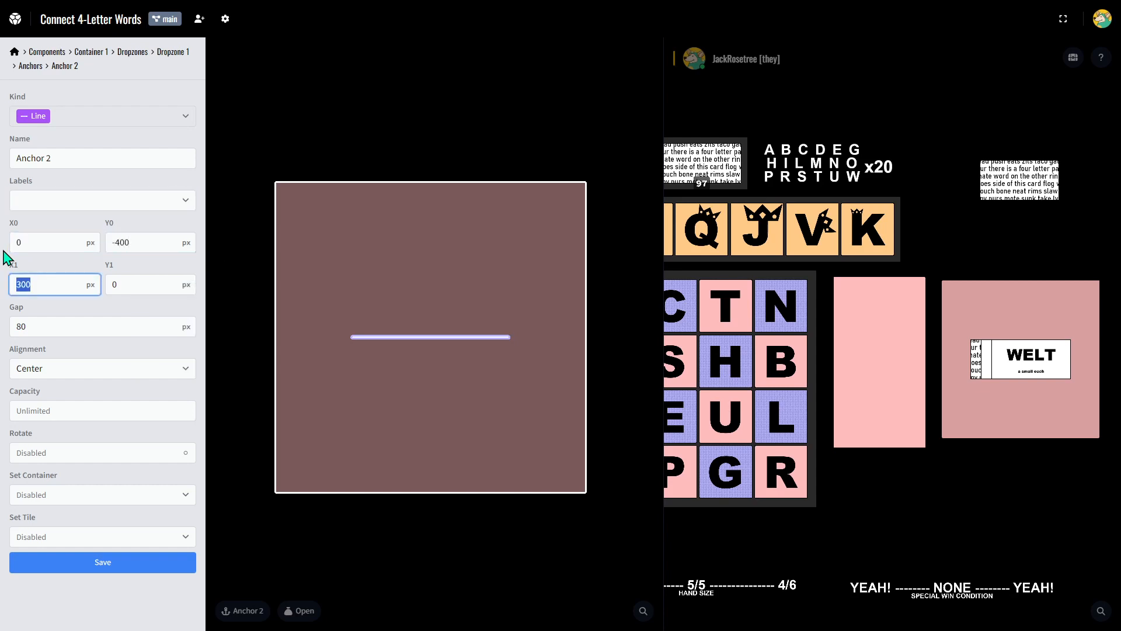
pyautogui.write('0')
pyautogui.press('Tab')
pyautogui.write('-')
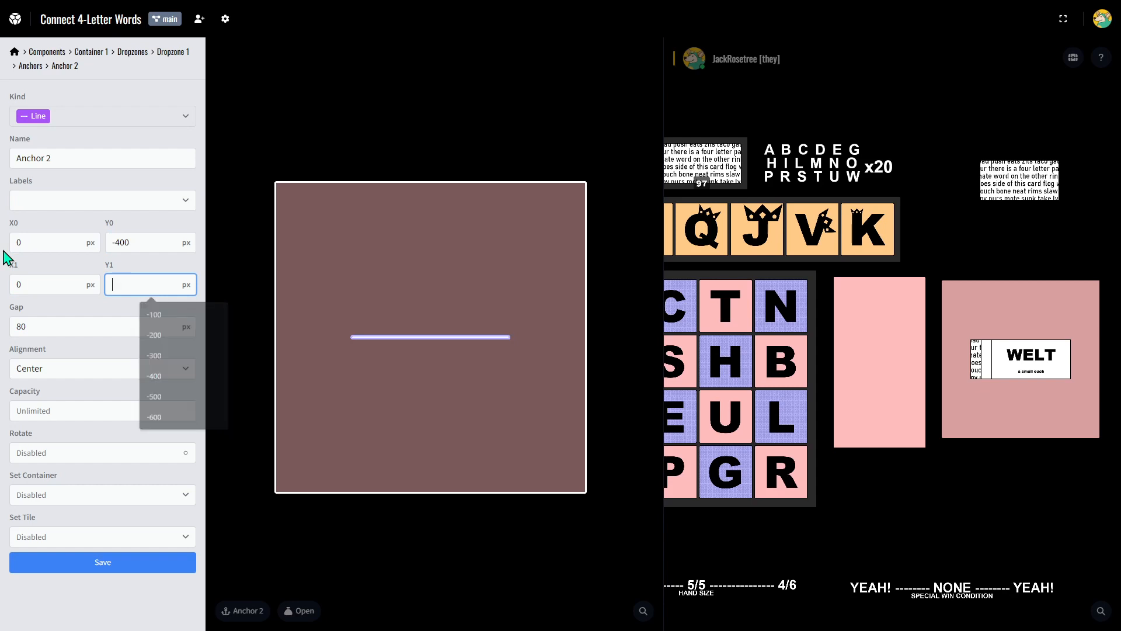
pyautogui.press('BackSpace')
pyautogui.write('400')
pyautogui.press('Return')
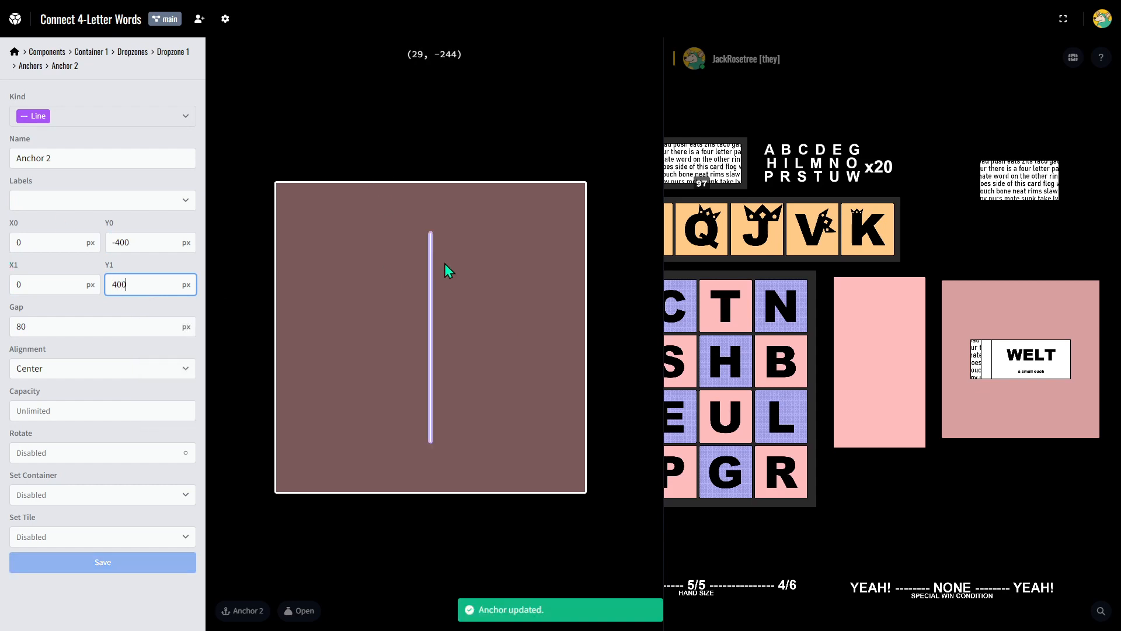
pyautogui.click(1011, 367)
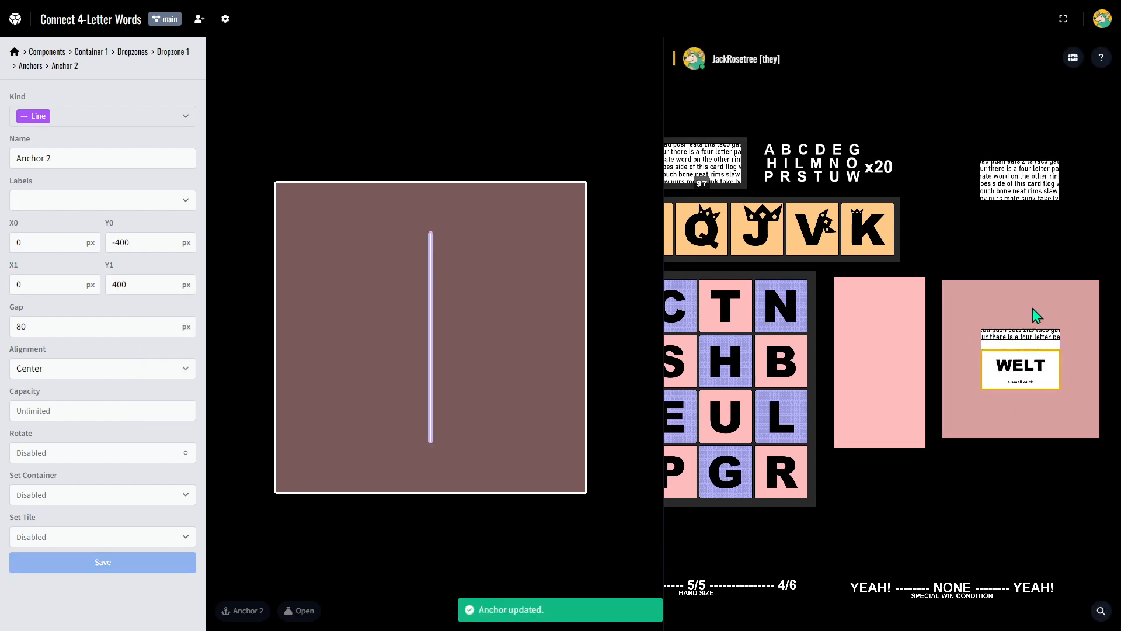
pyautogui.moveTo(1050, 171); pyautogui.dragTo(1014, 345)
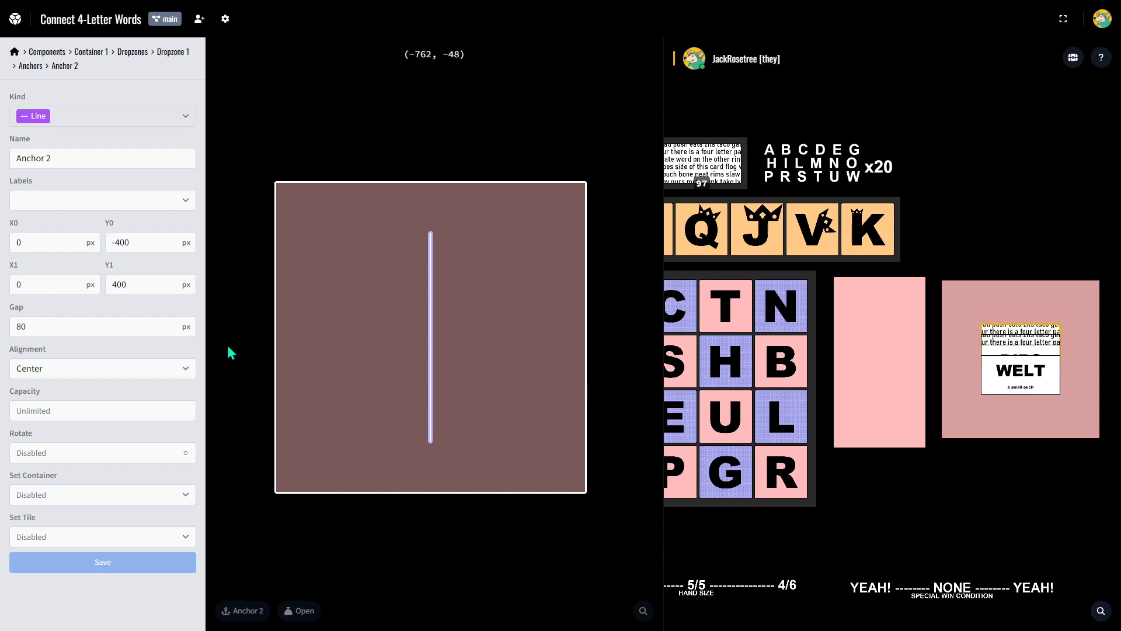
# Set the line anchor's gap to 300 px and save it.
pyautogui.click(41, 322)
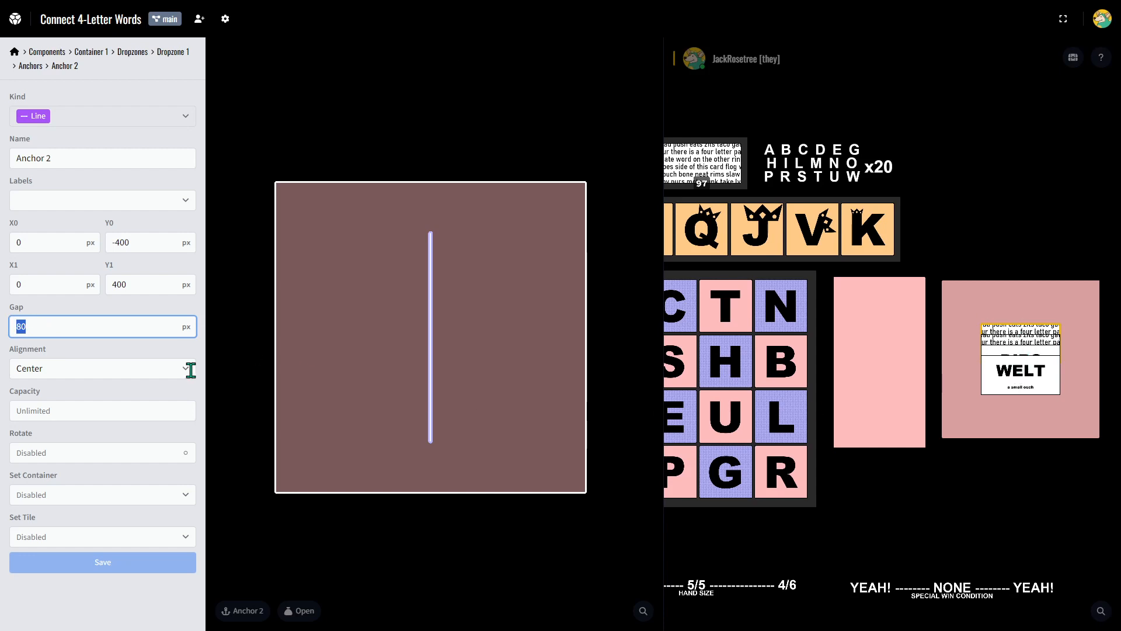
pyautogui.write('300')
pyautogui.press('Return')
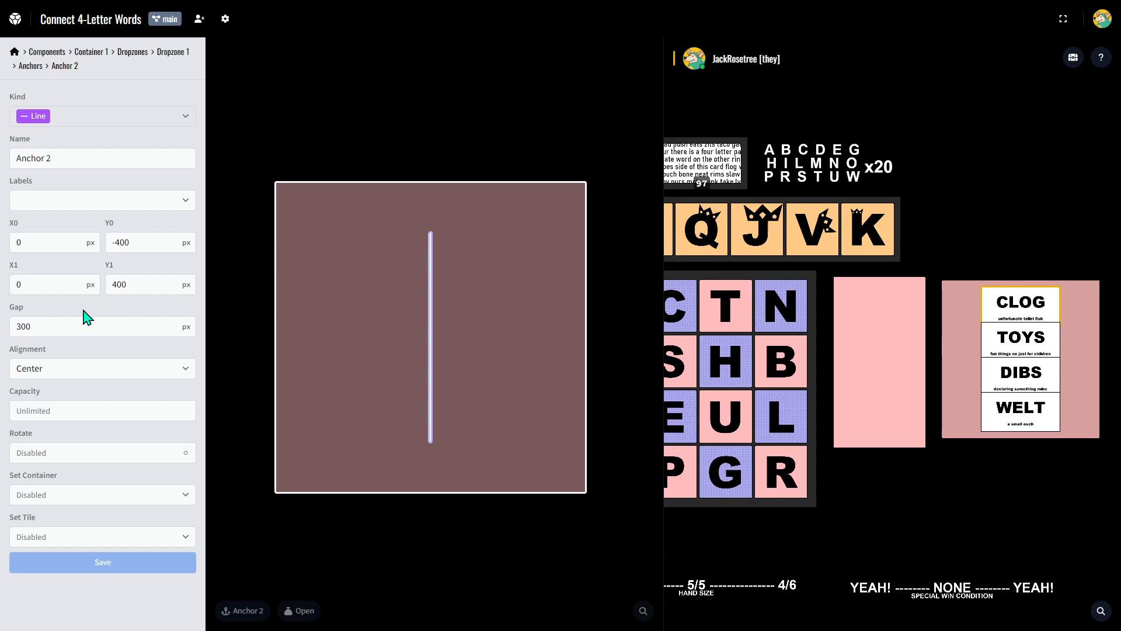
# Set the line anchor's gap to 250 px, save it, and re-snap the CLOG card in the dark pink container.
pyautogui.moveTo(88, 326); pyautogui.dragTo(5, 329)
pyautogui.write('250')
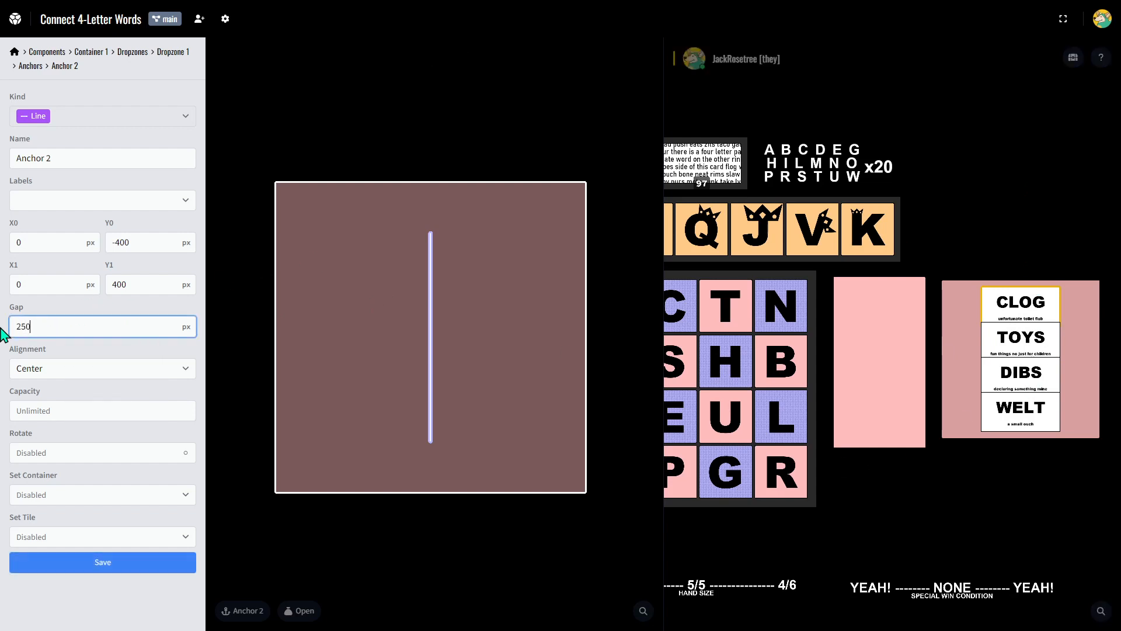
pyautogui.press('Return')
pyautogui.click(1022, 299)
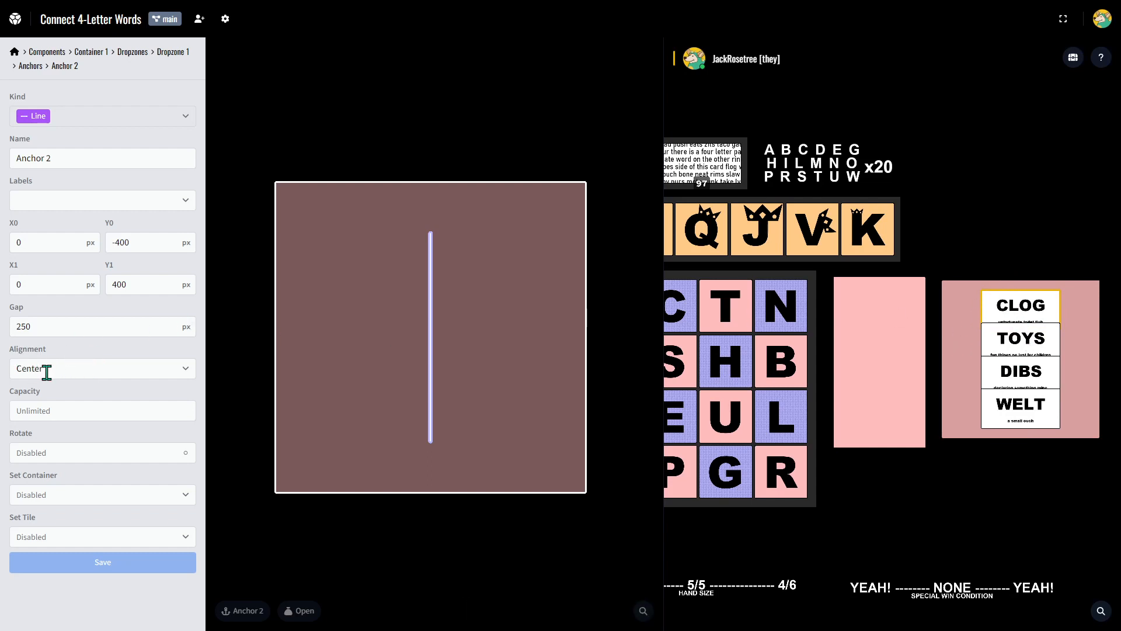
# Move the CLOG and TOYS cards out of the dark pink container and save the line anchor with its alignment set to Start.
pyautogui.moveTo(1015, 309); pyautogui.dragTo(1022, 220)
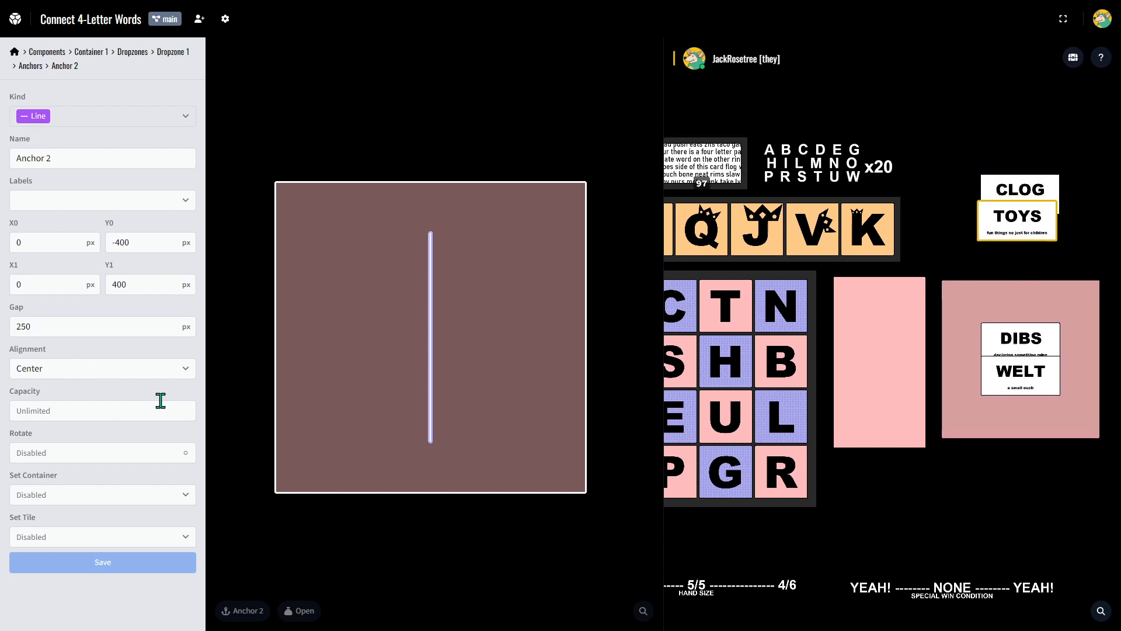
pyautogui.moveTo(1042, 334); pyautogui.dragTo(1031, 321)
pyautogui.click(50, 365)
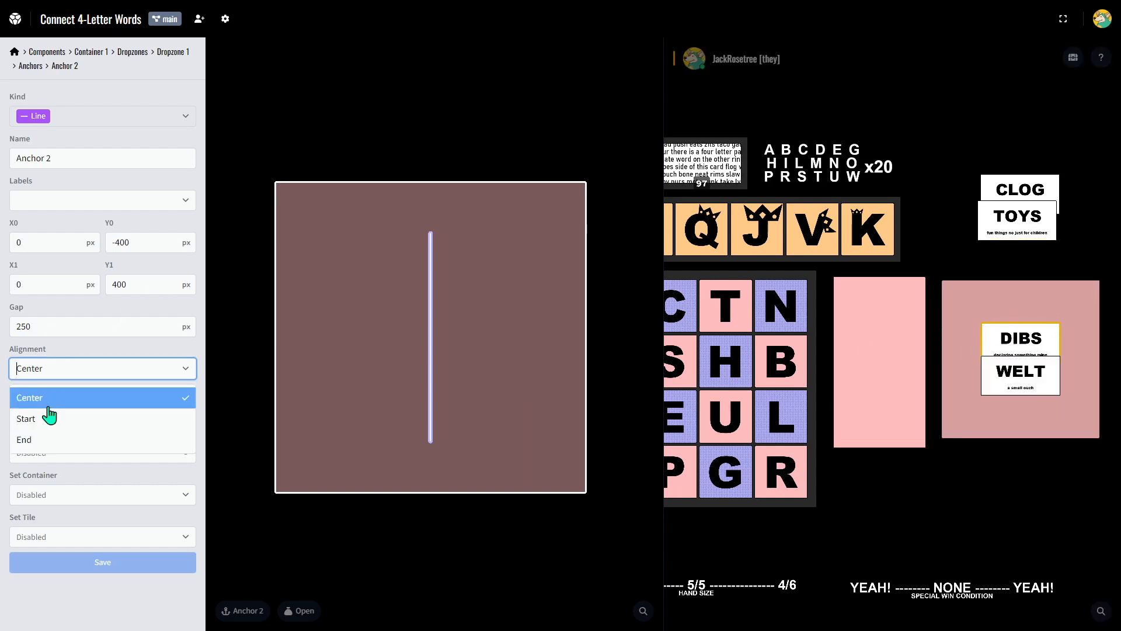
pyautogui.click(46, 419)
pyautogui.click(178, 561)
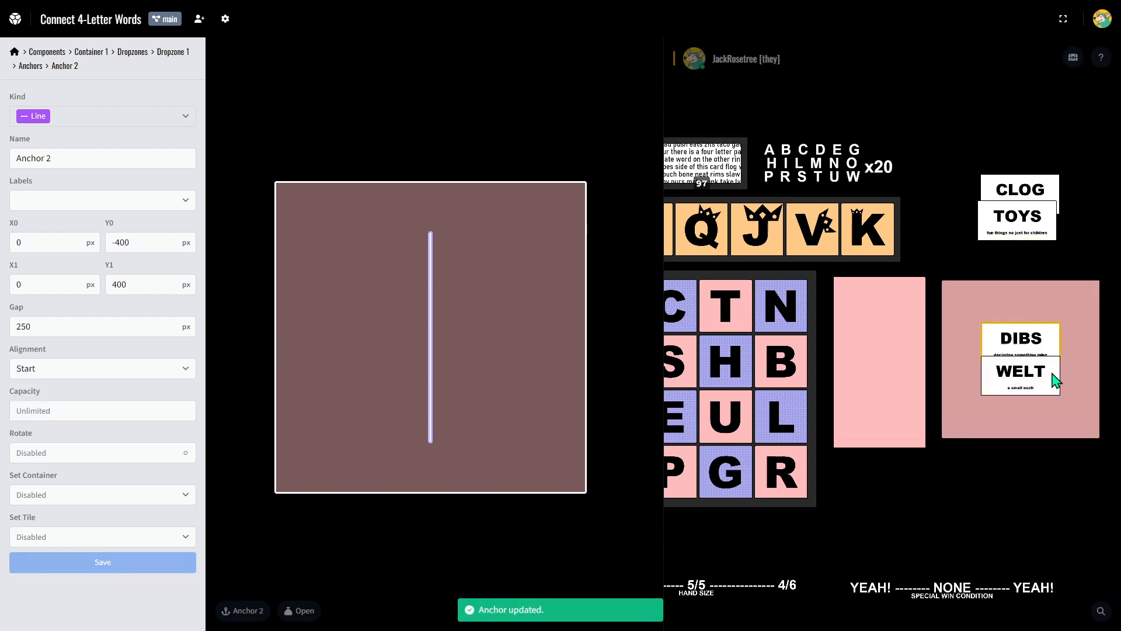
# Test the Start alignment by re-dropping the WELT card and placing TOYS and CLOG below it in the container.
pyautogui.moveTo(1057, 380); pyautogui.dragTo(1042, 390)
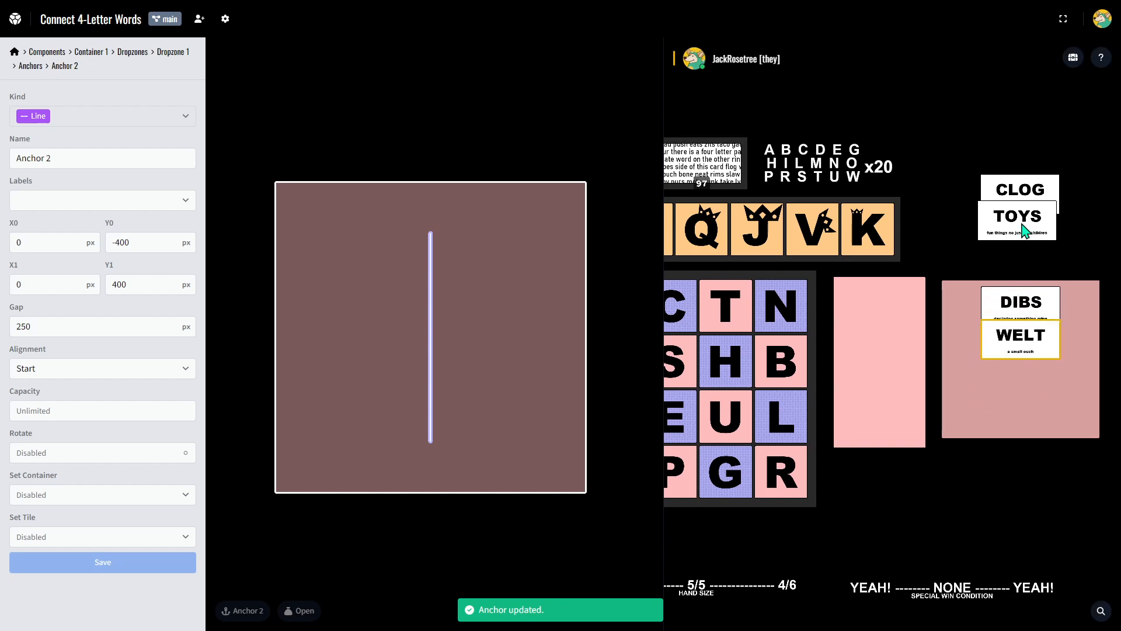
pyautogui.moveTo(1025, 231); pyautogui.dragTo(1021, 365)
pyautogui.moveTo(1014, 202); pyautogui.dragTo(1020, 409)
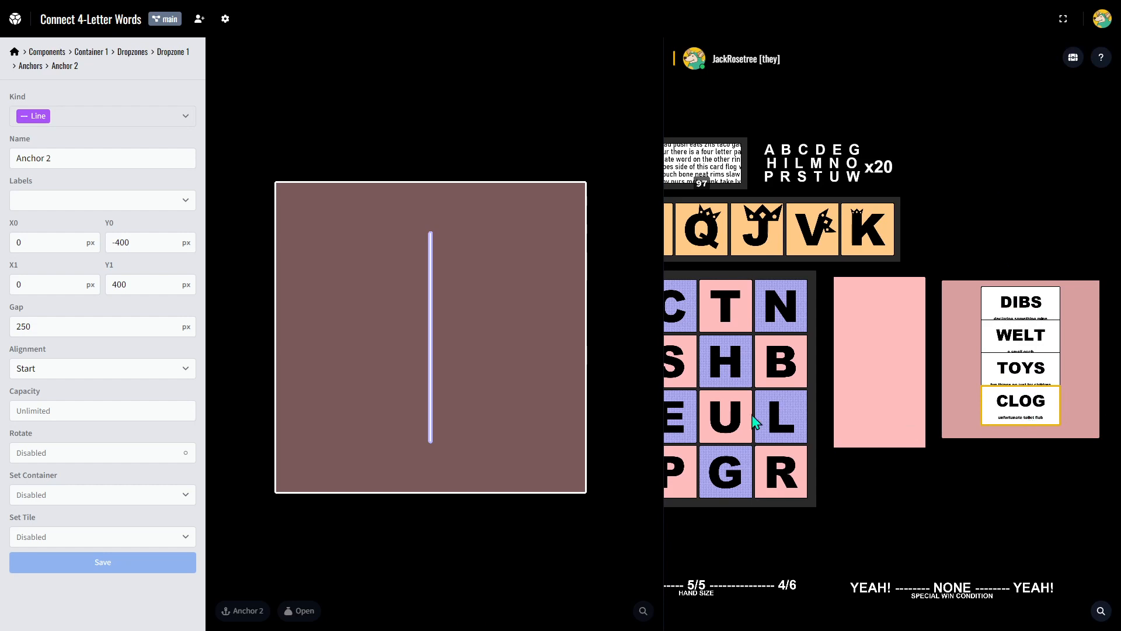
# Set the line anchor's alignment to End, save it, and test it by moving DIBS and WELT out of the container.
pyautogui.click(50, 368)
pyautogui.click(50, 440)
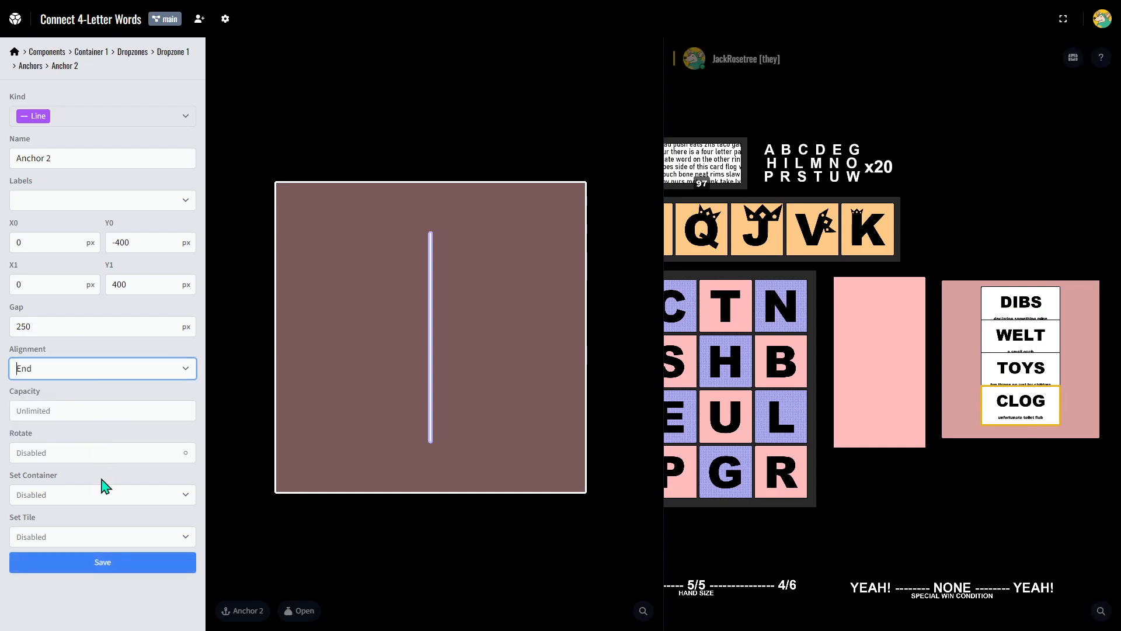
pyautogui.click(93, 560)
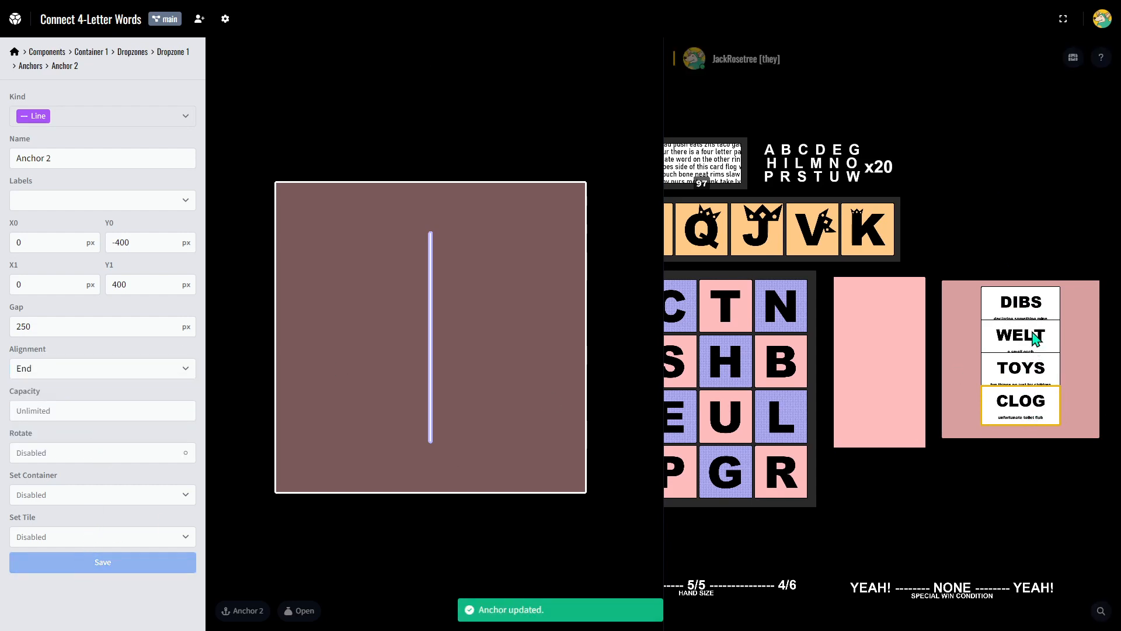
pyautogui.moveTo(1027, 303); pyautogui.dragTo(1020, 180)
pyautogui.moveTo(1021, 339); pyautogui.dragTo(1020, 183)
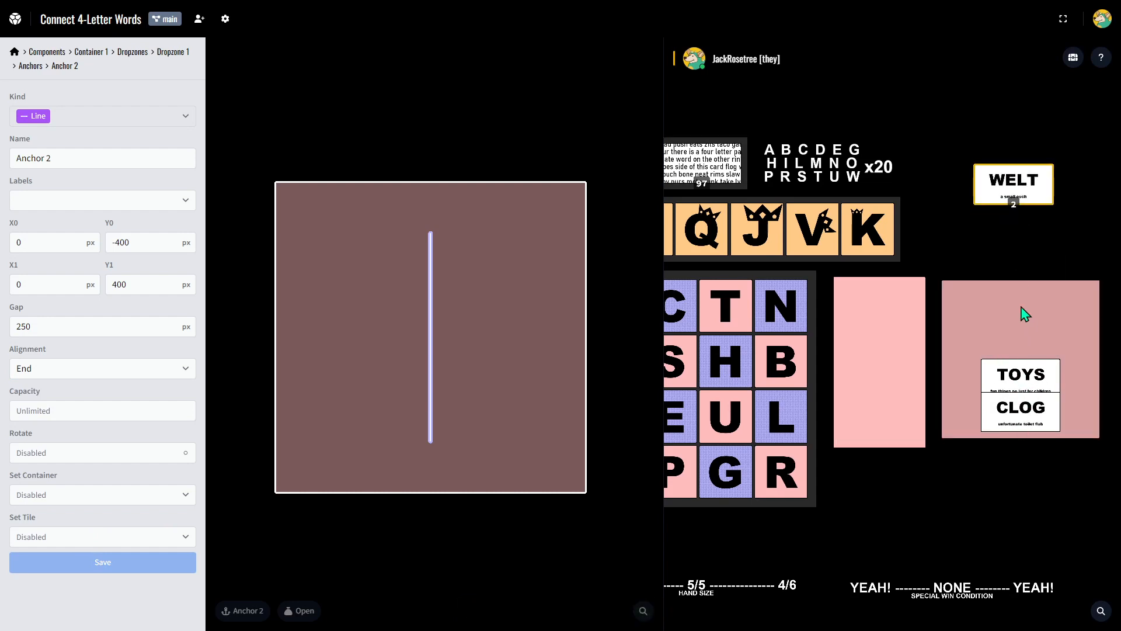
# Set the line anchor's capacity to 7 and Set Tile to Up, and save it.
pyautogui.click(38, 411)
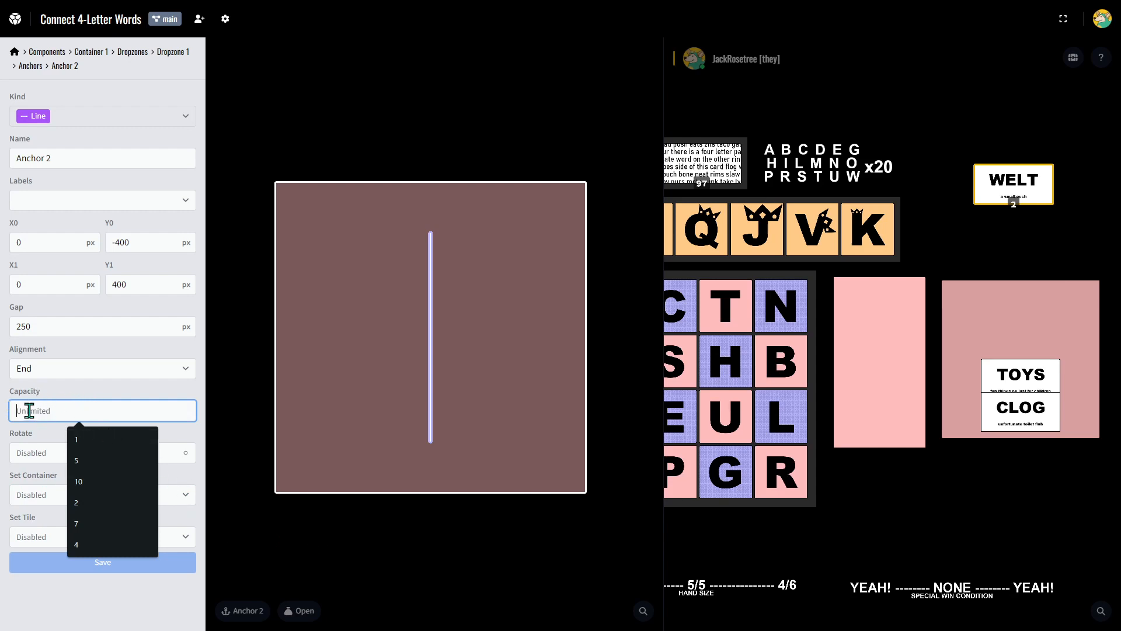
pyautogui.click(90, 523)
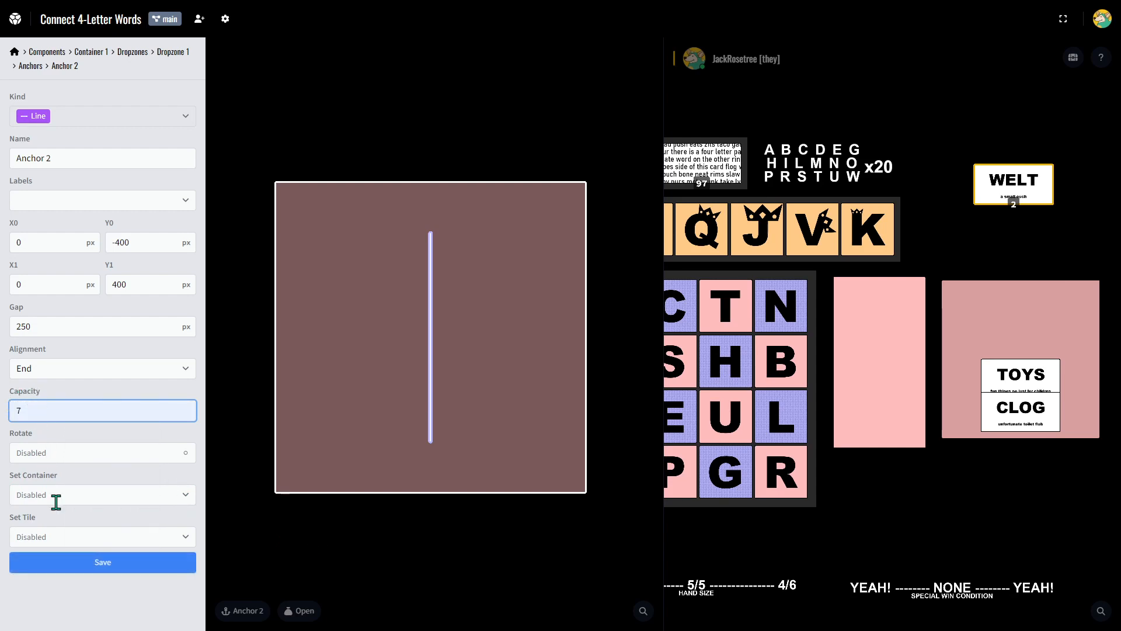
pyautogui.click(42, 531)
pyautogui.click(51, 569)
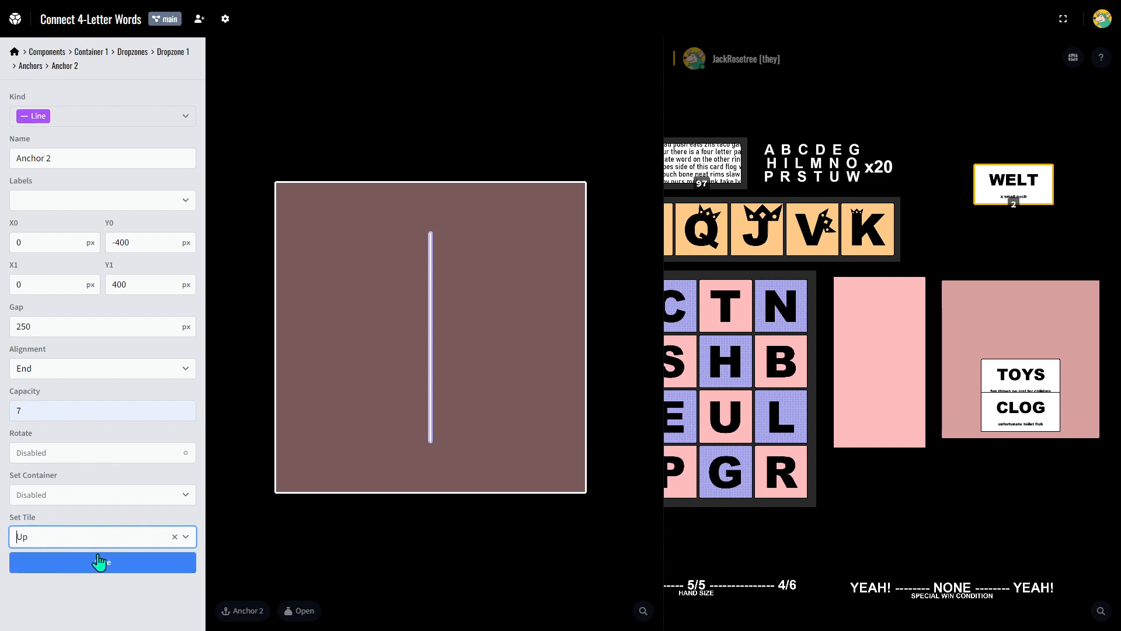
pyautogui.click(86, 558)
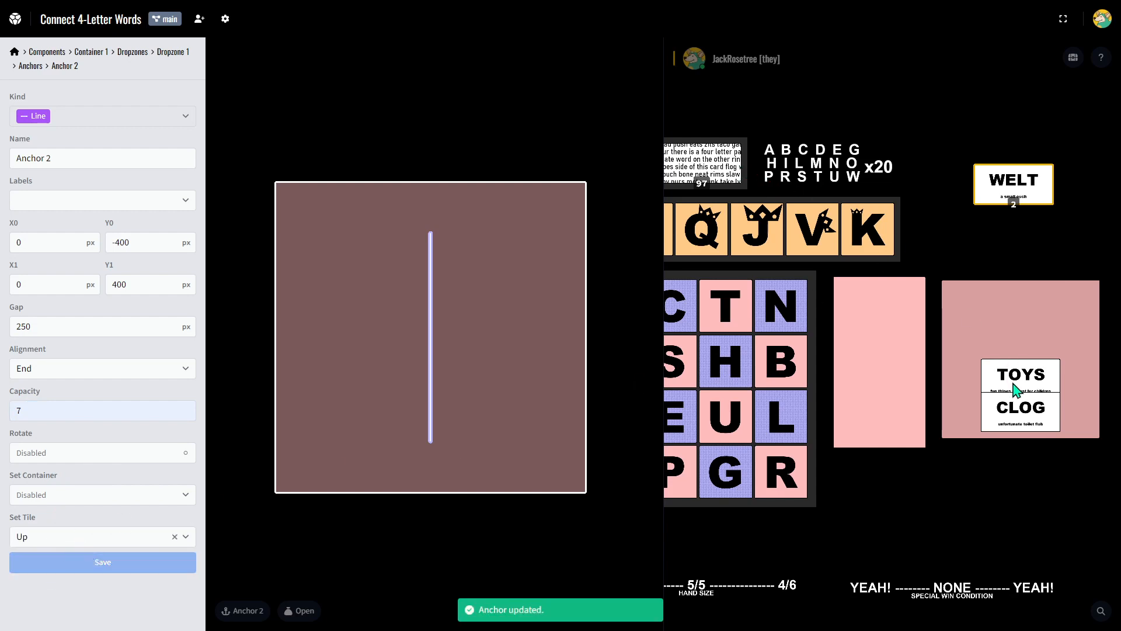
# Move TOYS and CLOG out of the container and place cards from the word deck into it to test the capacity.
pyautogui.moveTo(1016, 390); pyautogui.dragTo(1027, 276)
pyautogui.moveTo(1021, 391); pyautogui.dragTo(993, 269)
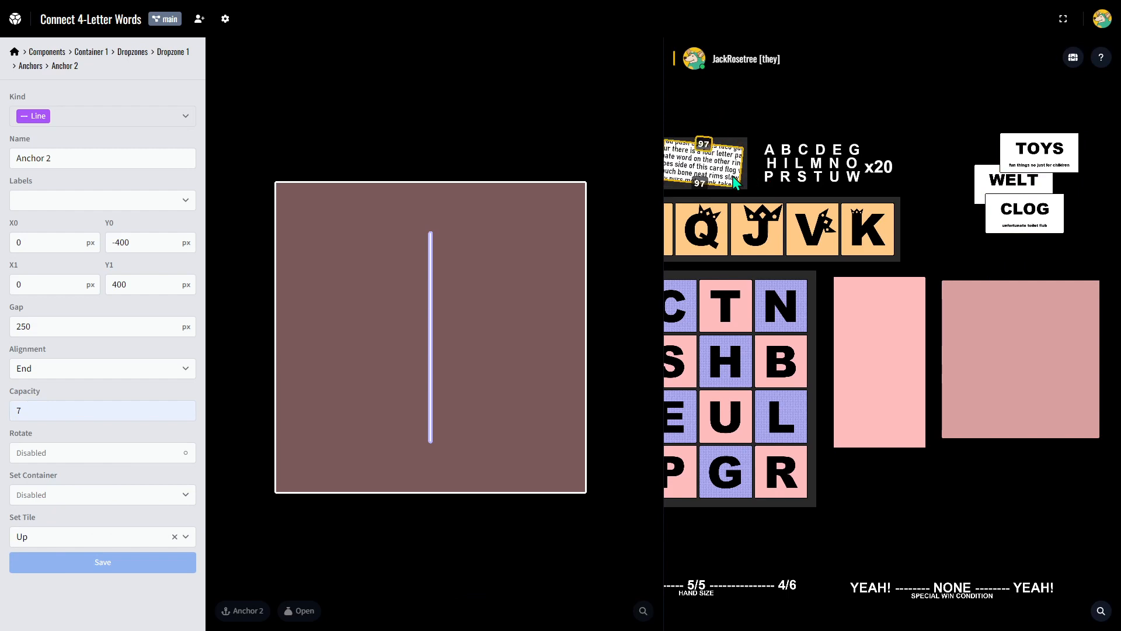
pyautogui.moveTo(731, 185); pyautogui.dragTo(1000, 366)
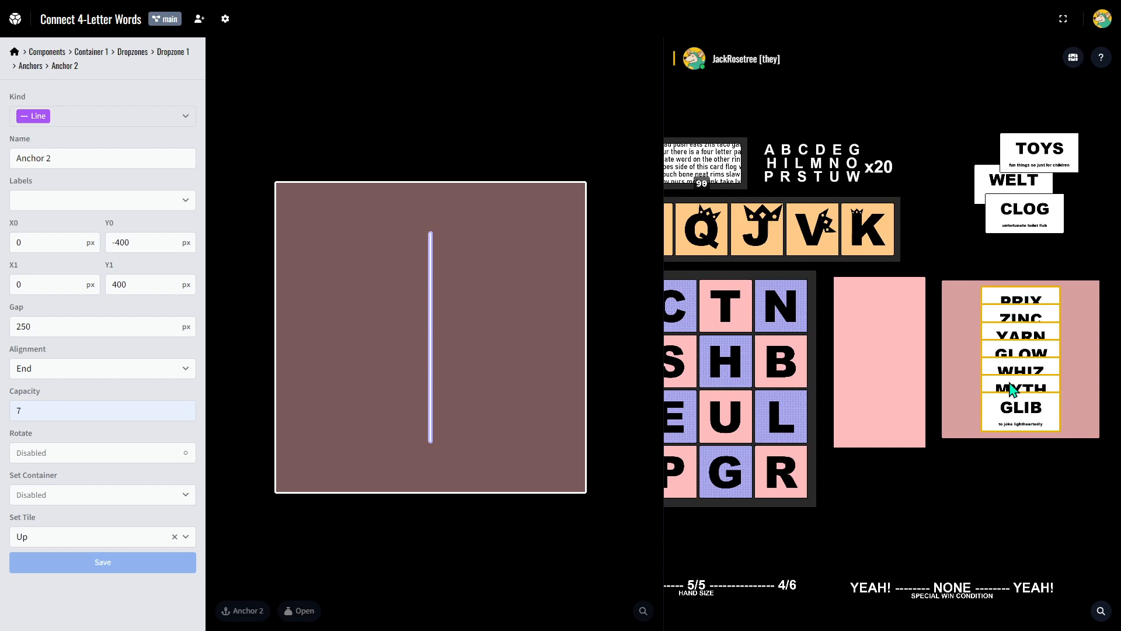
pyautogui.click(1025, 462)
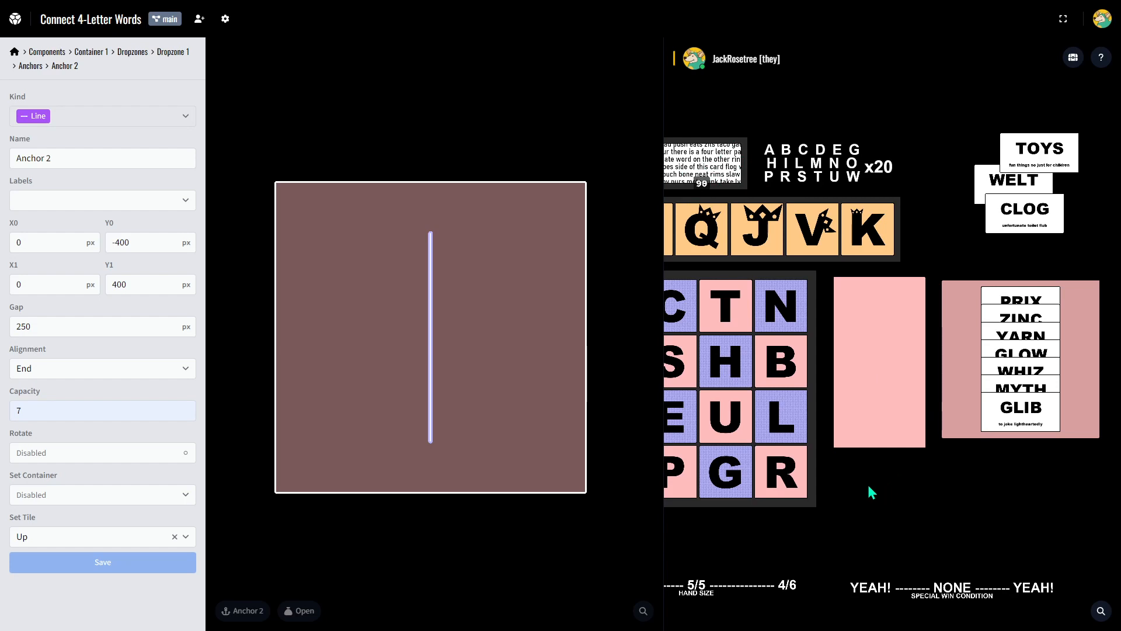
# Swap the Y and C tiles in the top row of the letter grid to show its snapping.
pyautogui.moveTo(869, 486); pyautogui.dragTo(1022, 472)
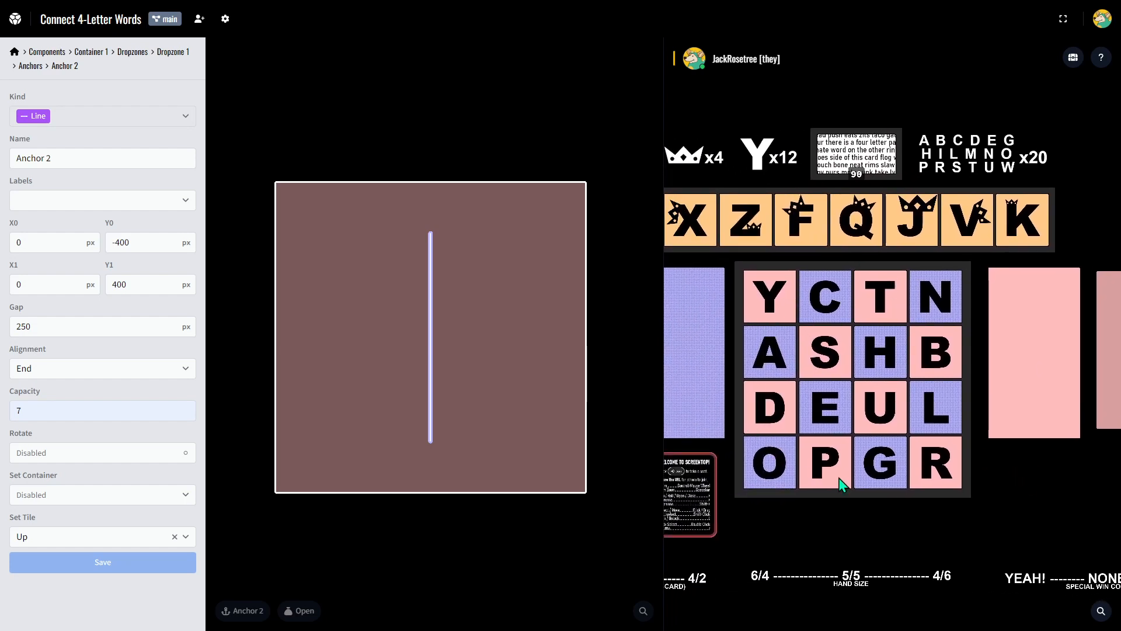
pyautogui.moveTo(989, 483); pyautogui.dragTo(1058, 490)
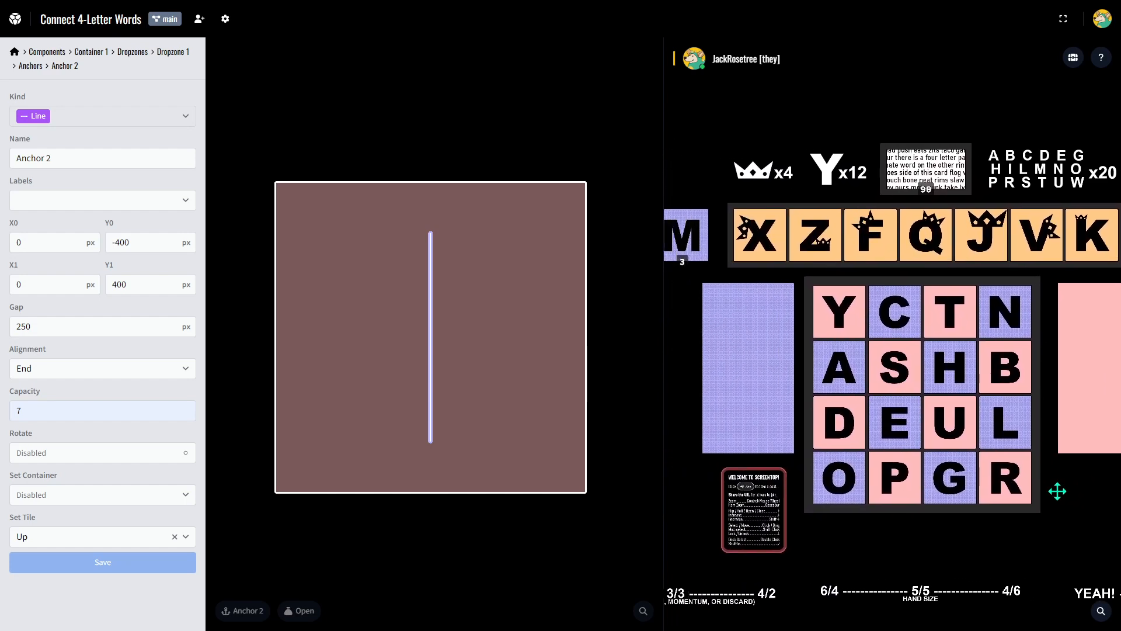
pyautogui.moveTo(851, 327); pyautogui.dragTo(672, 366)
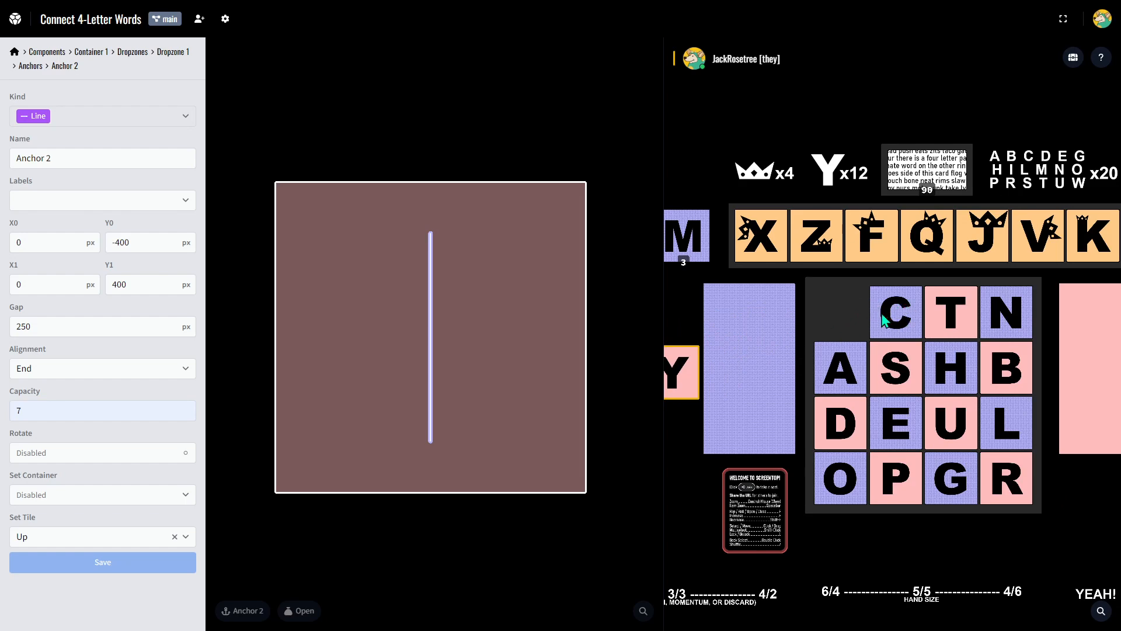
pyautogui.moveTo(883, 320); pyautogui.dragTo(832, 320)
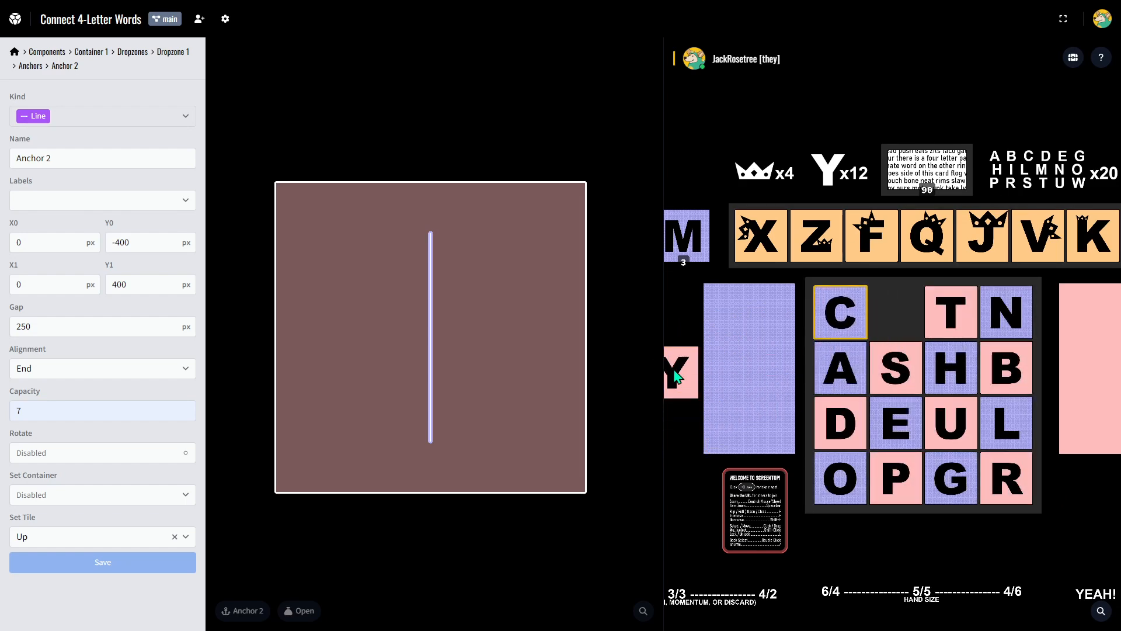
pyautogui.moveTo(676, 376); pyautogui.dragTo(881, 325)
pyautogui.moveTo(698, 361); pyautogui.dragTo(740, 357)
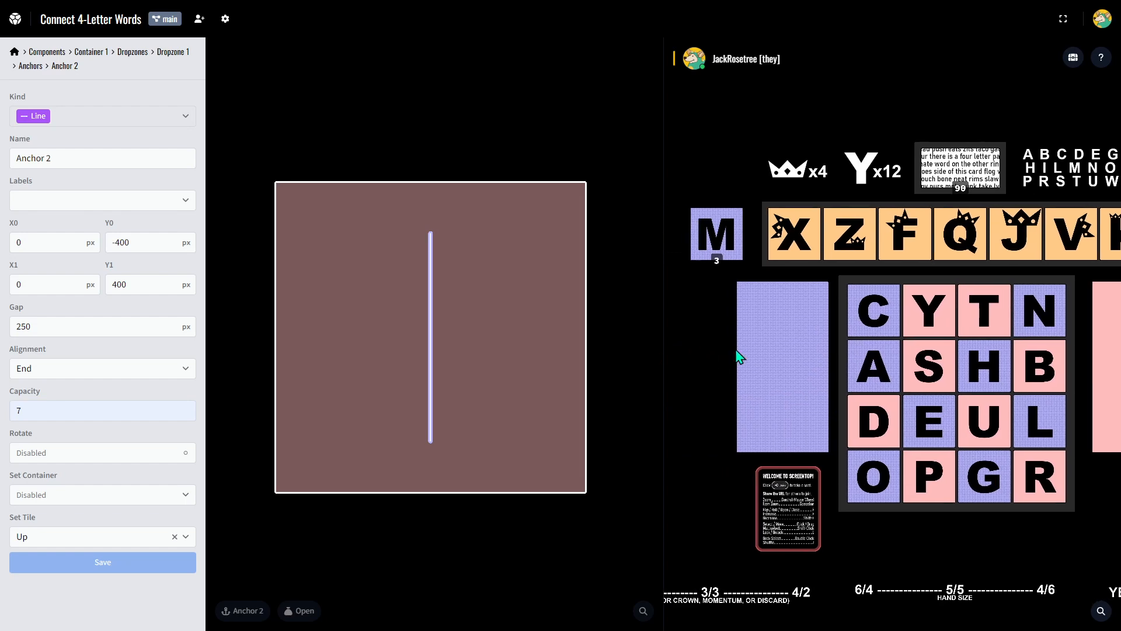
# Gather all the grid's letter tiles onto the M stack, flip and shuffle the stack, and spread it back over the 4×4 grid.
pyautogui.doubleClick(879, 311)
pyautogui.moveTo(880, 312); pyautogui.dragTo(728, 234)
pyautogui.press('f')
pyautogui.press('s')
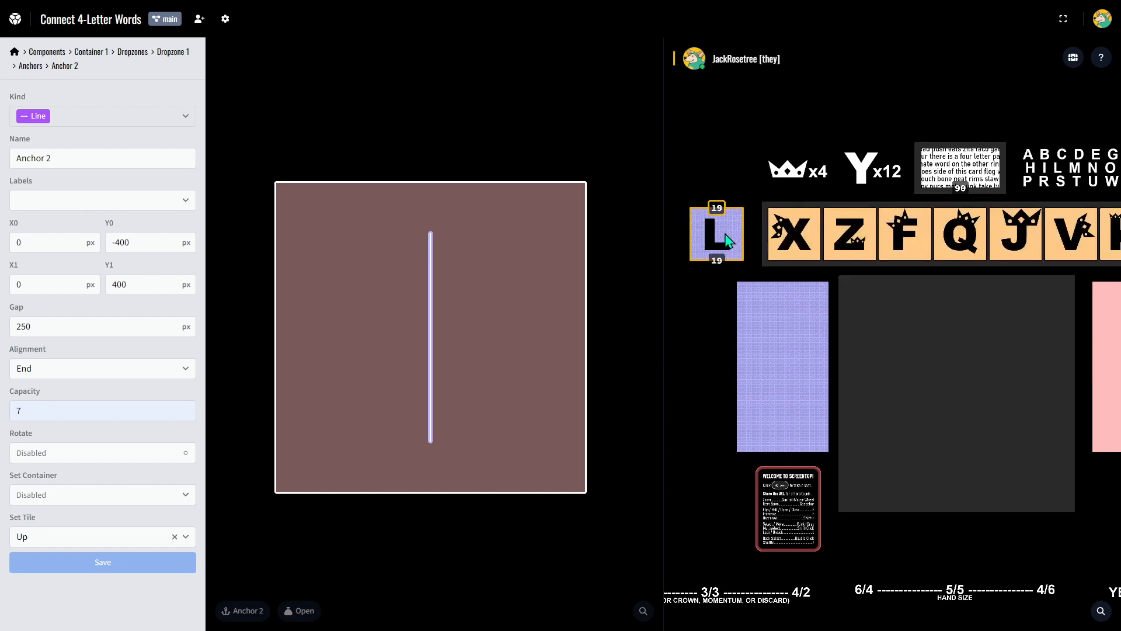
pyautogui.moveTo(727, 239); pyautogui.dragTo(959, 370)
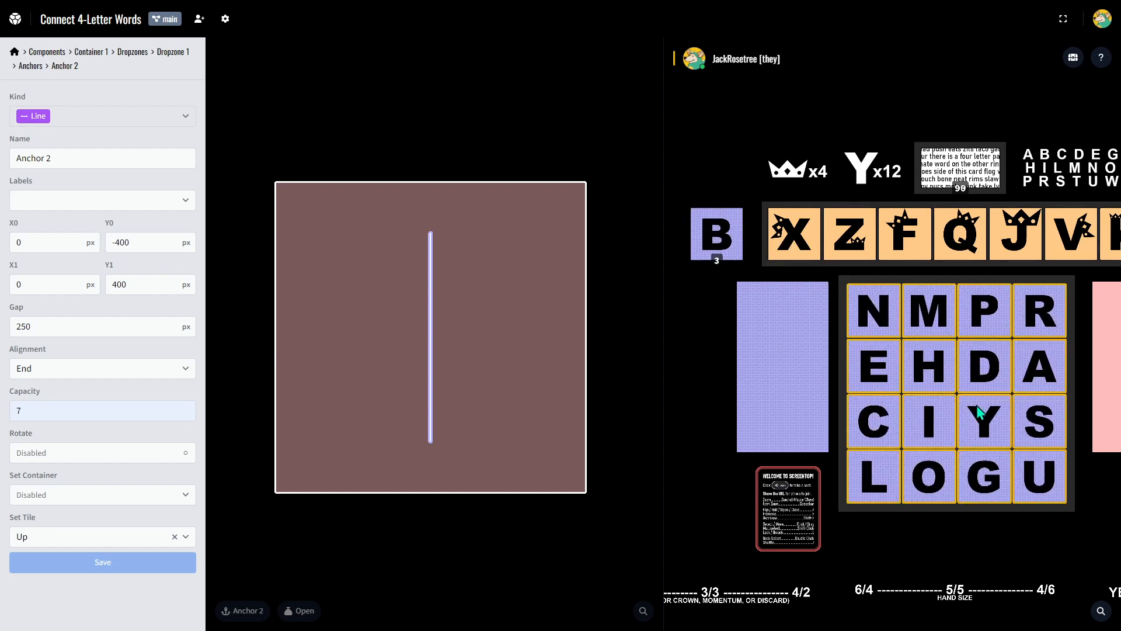
pyautogui.click(720, 236)
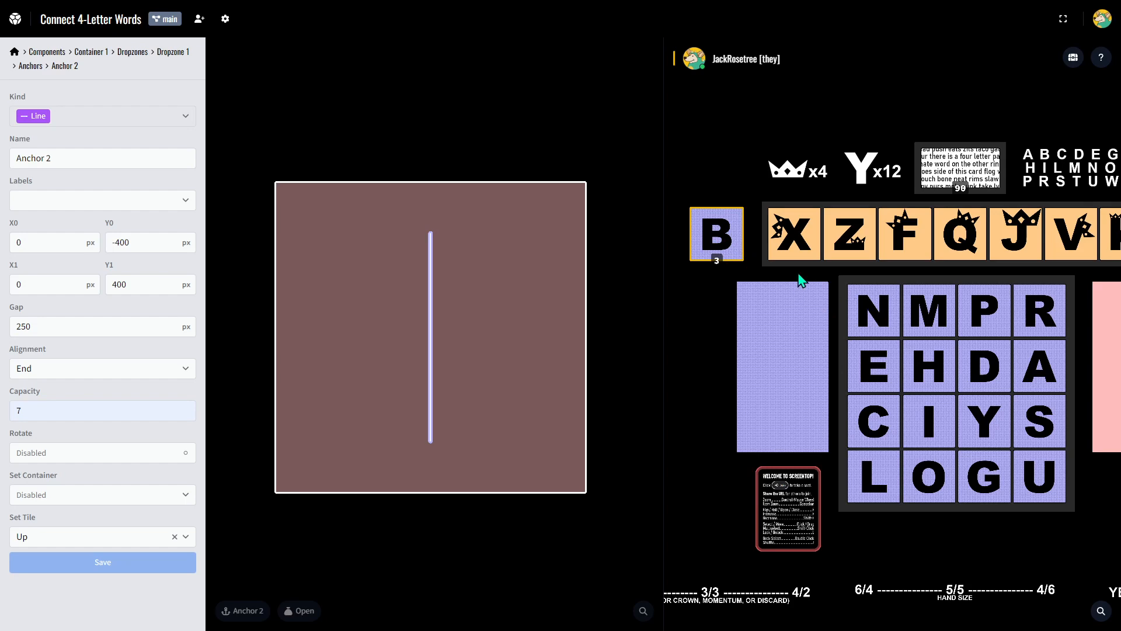
pyautogui.moveTo(798, 278); pyautogui.dragTo(703, 263)
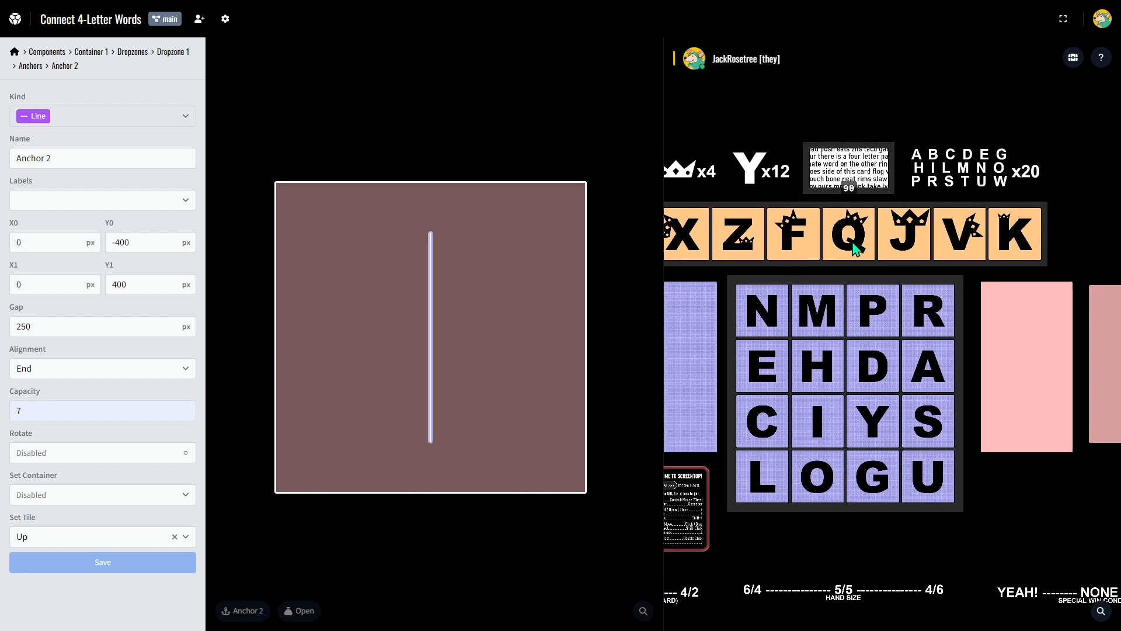